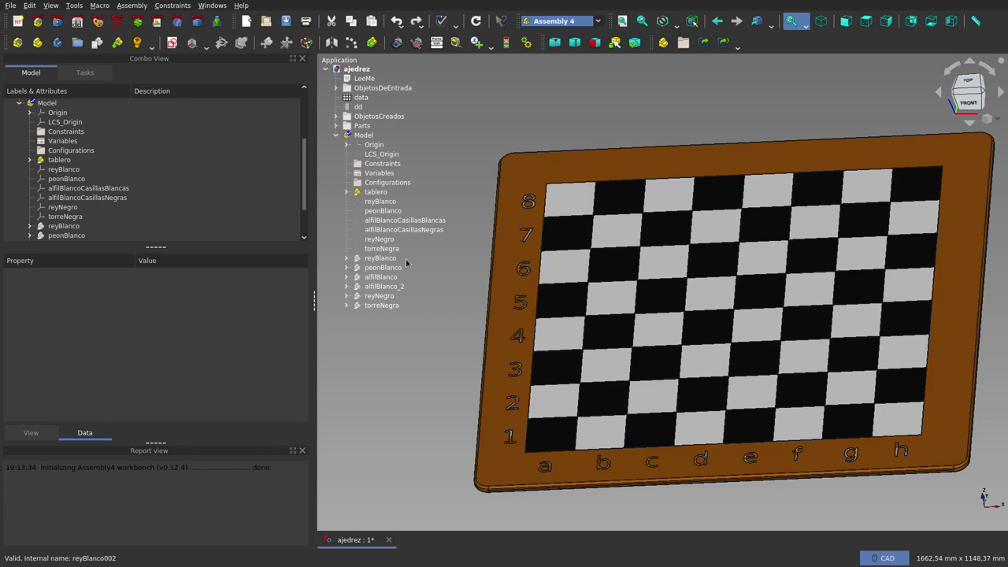
- Show the six chess pieces from reyBlanco to torreNegra, then hide them again
click(382, 258)
shift+click(386, 305)
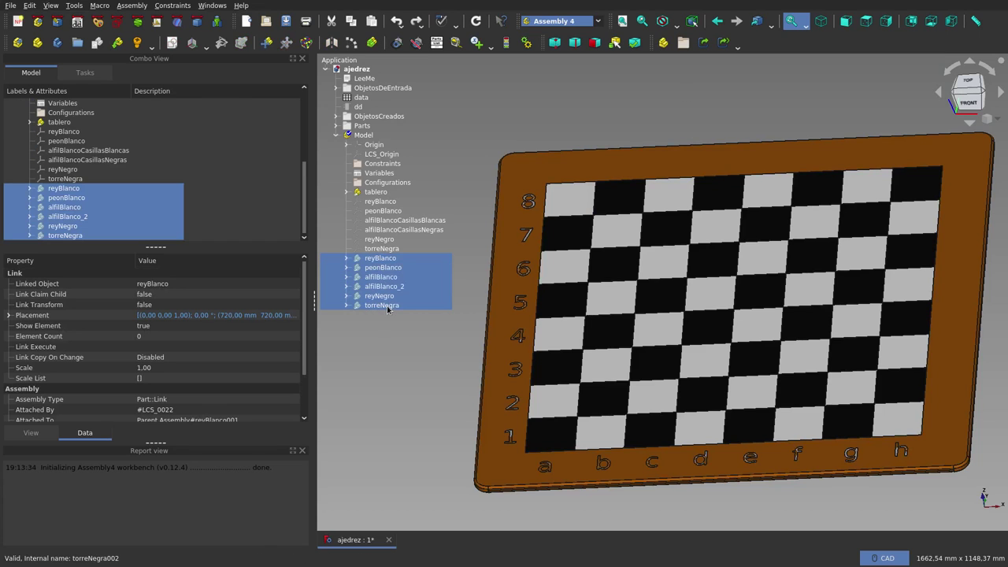
key(space)
click(718, 78)
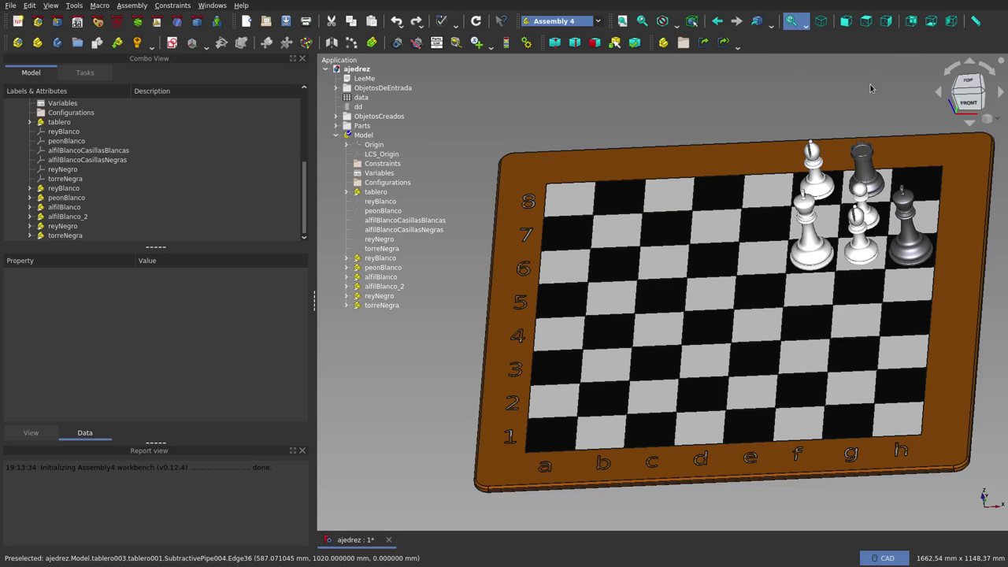
click(376, 262)
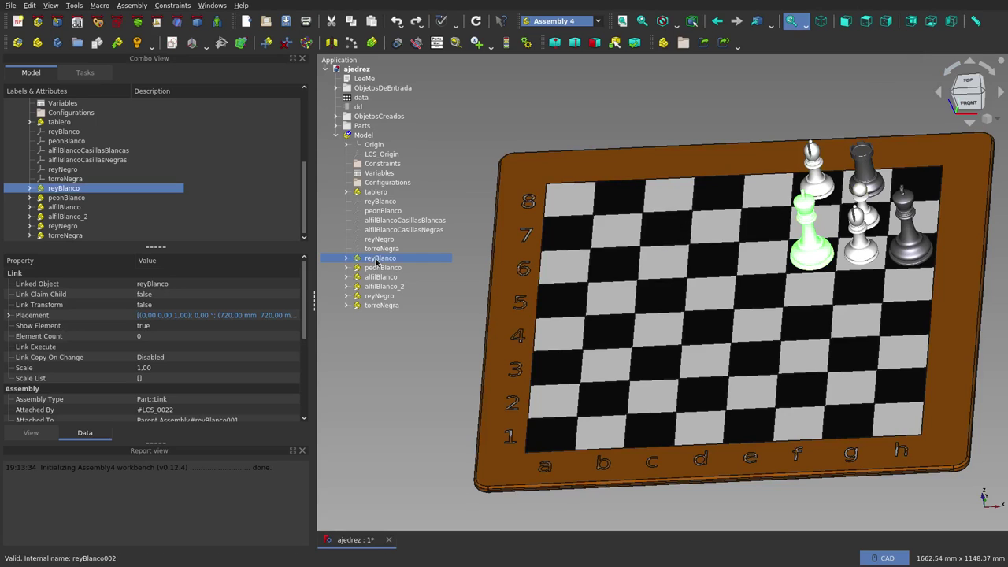
shift+click(378, 307)
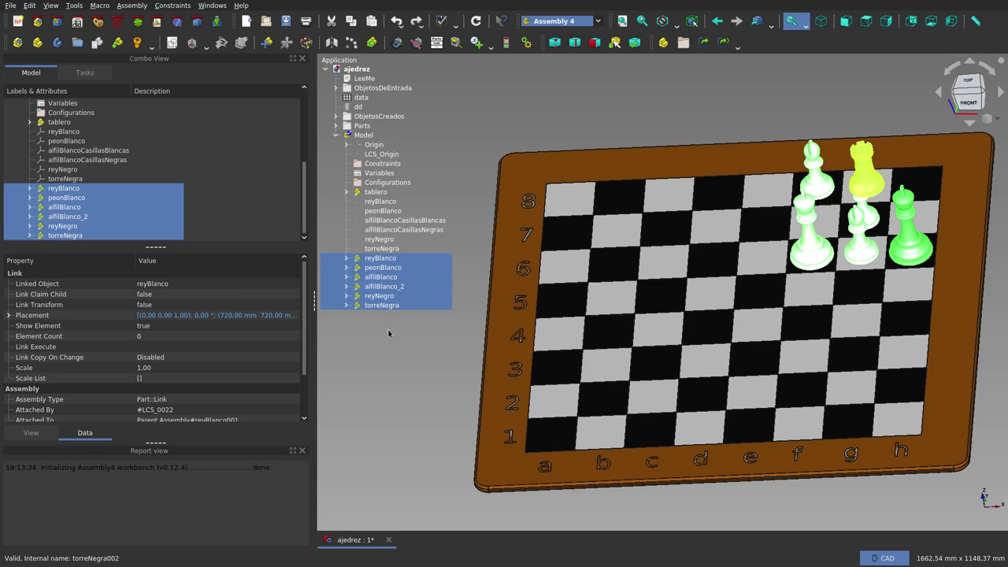
key(space)
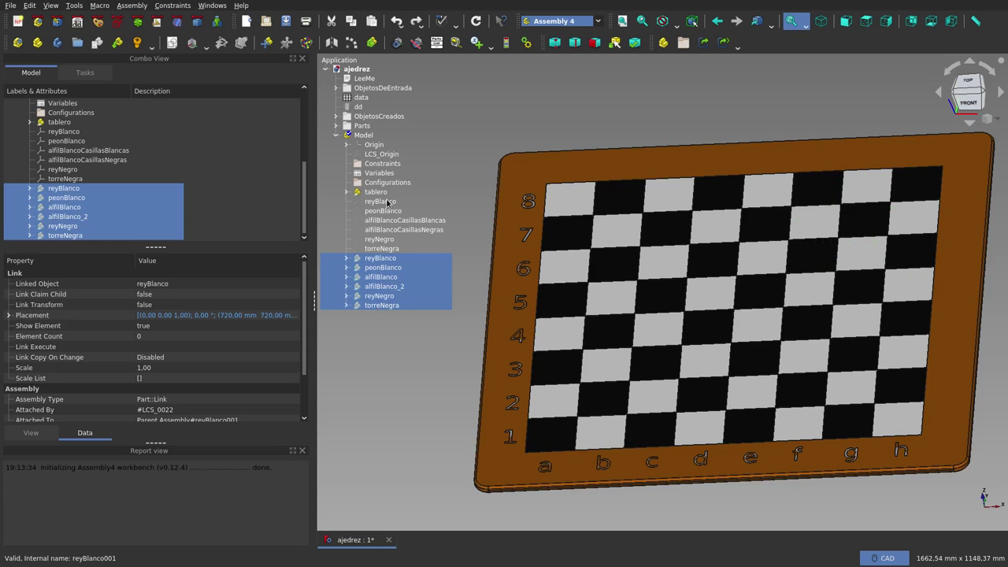
- Show the six piece LCSs as axes, then inspect LCS_Origin and reyBlanco (720, 720, 0 mm)
click(387, 203)
shift+click(388, 249)
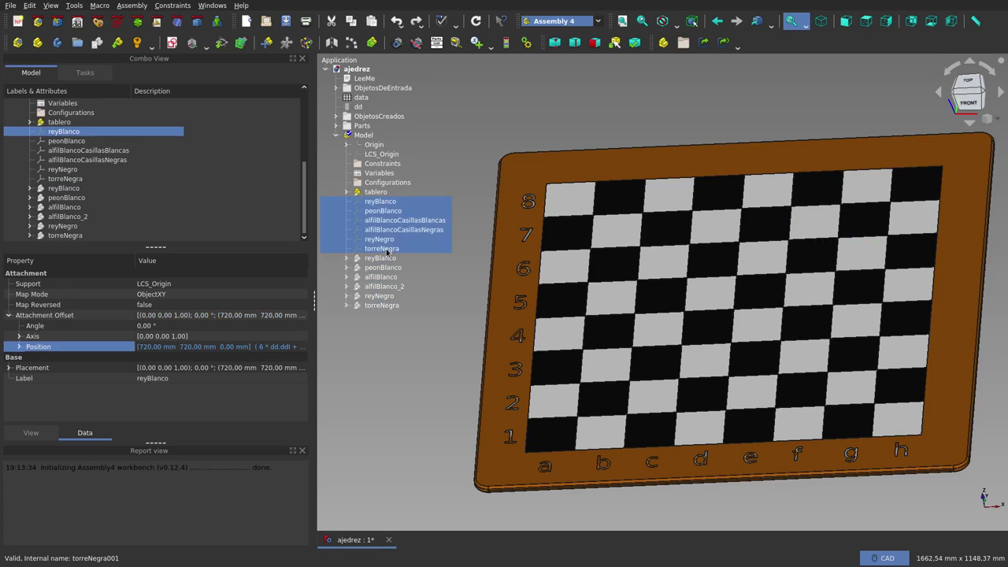
key(space)
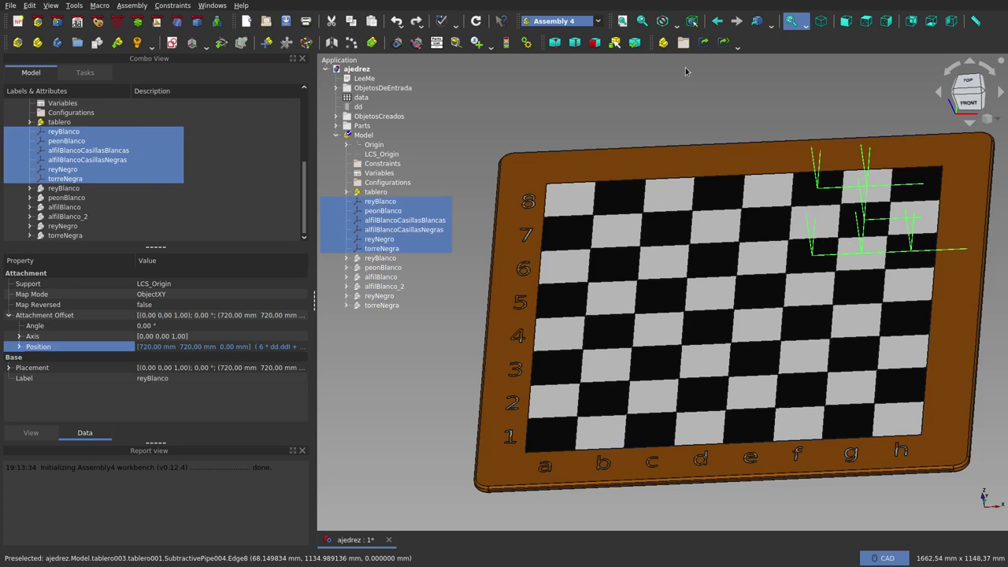
click(698, 91)
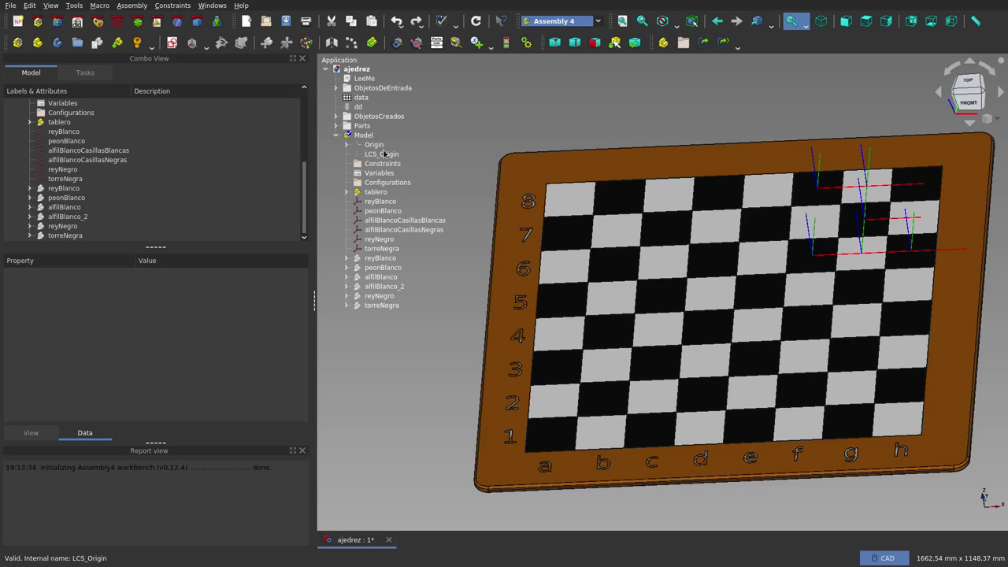
click(384, 155)
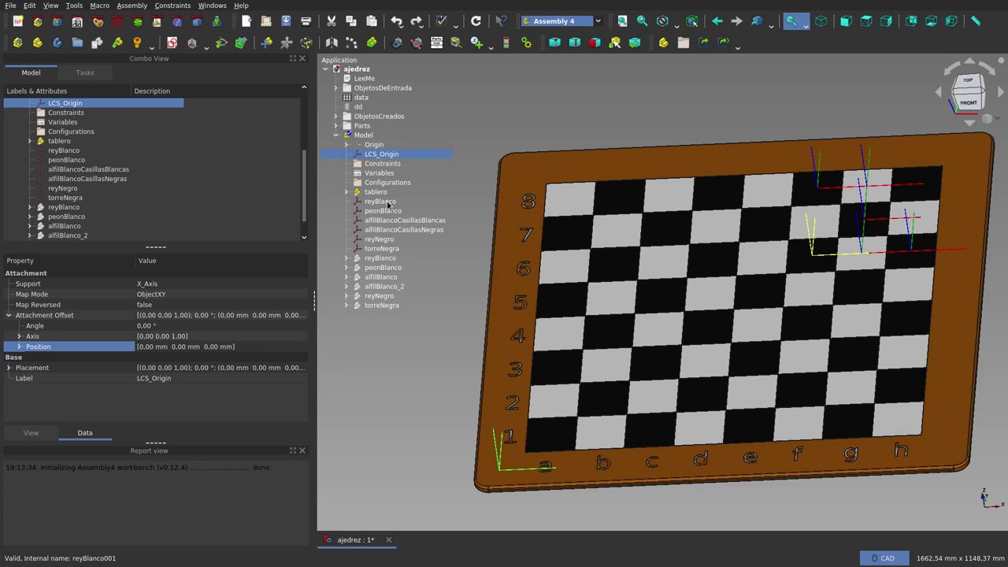
click(386, 203)
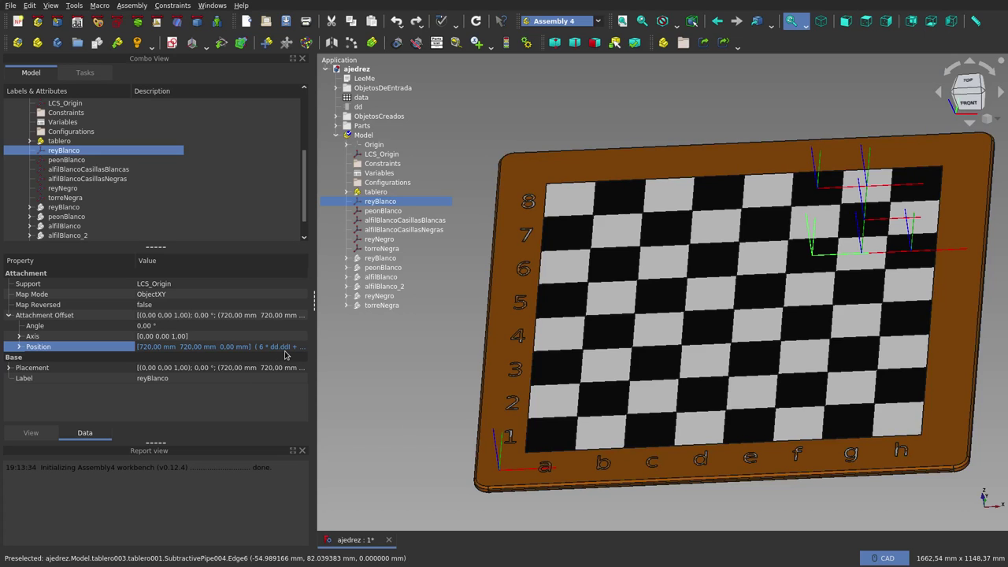
mouse_move(220, 347)
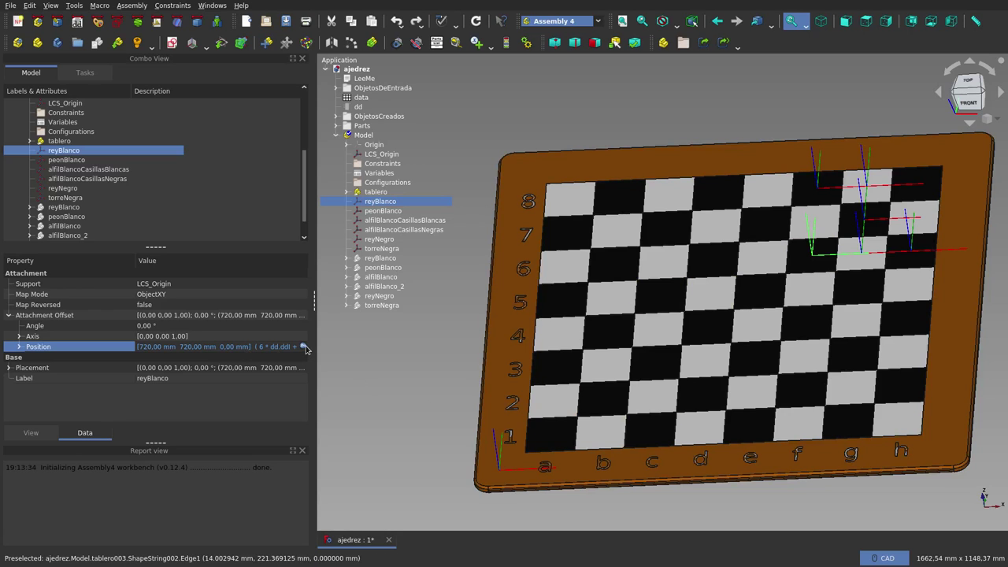
click(304, 348)
click(245, 348)
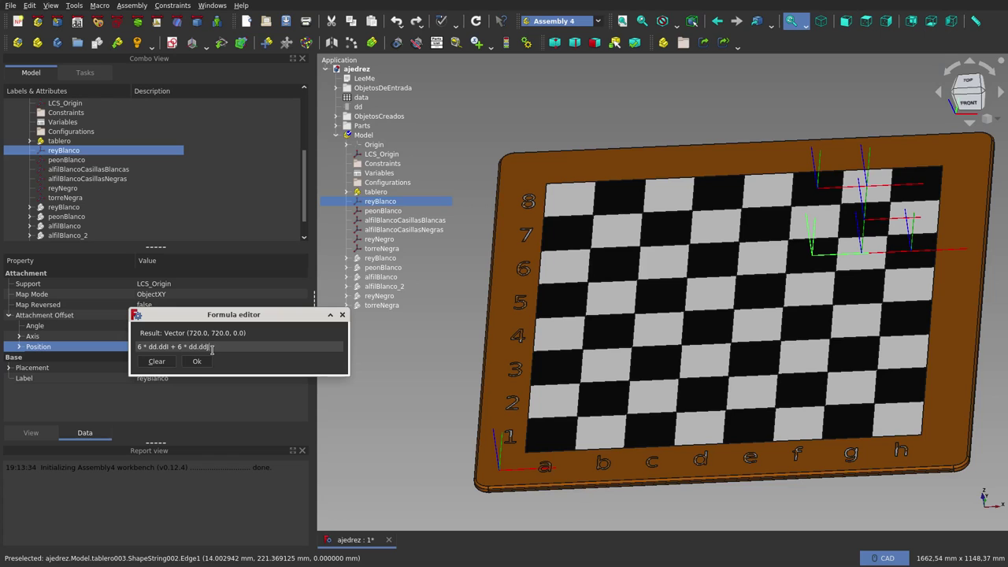
click(341, 314)
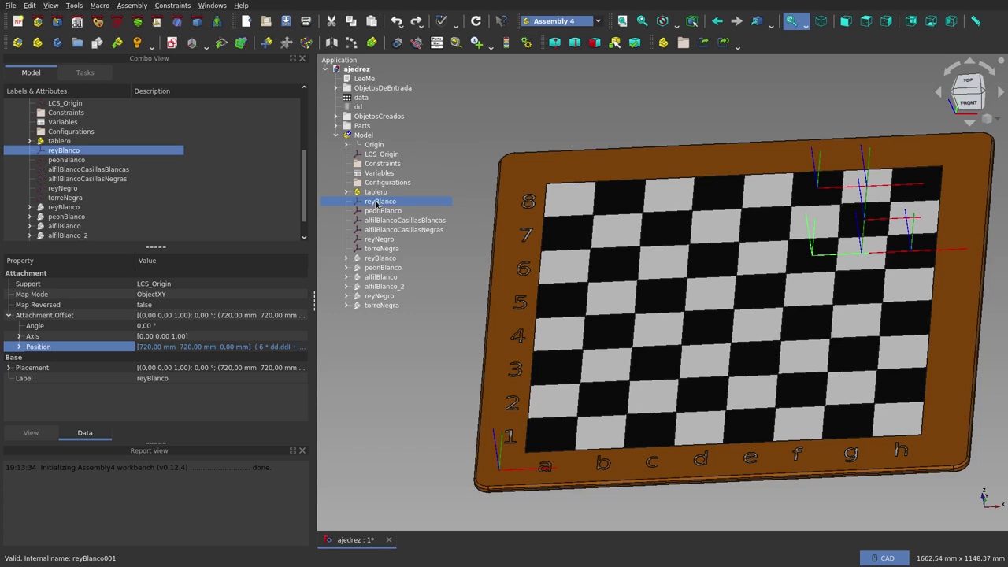
- Hide the six piece LCSs and display Variables with tiempo and primer, segundo, tercer Mov
shift+click(381, 249)
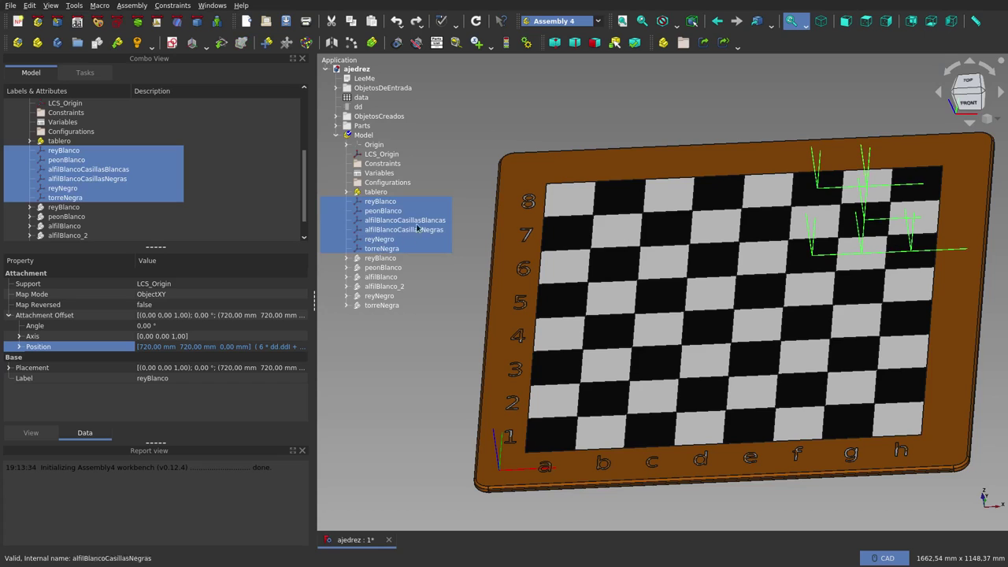
click(576, 102)
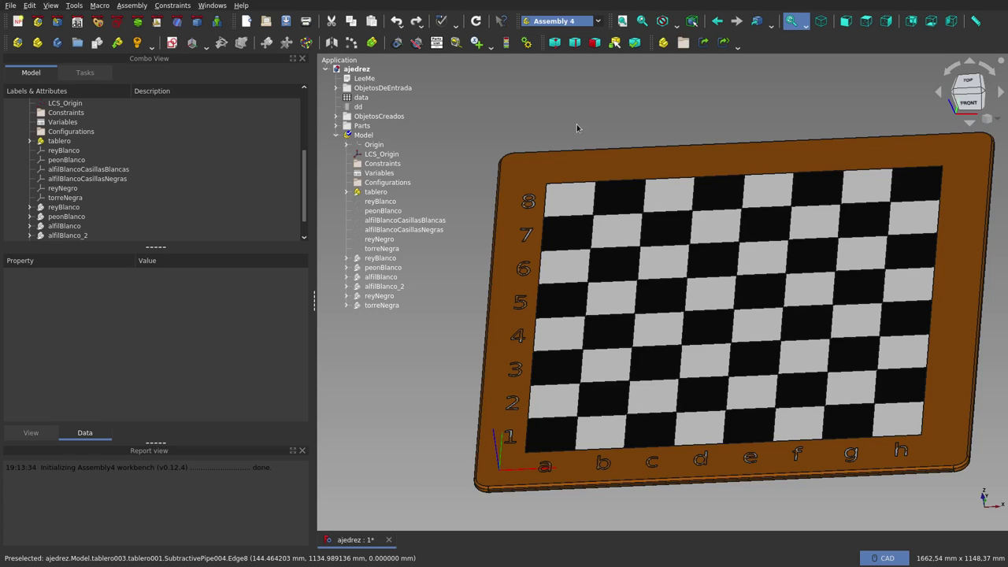
scroll(86, 157, up, 2)
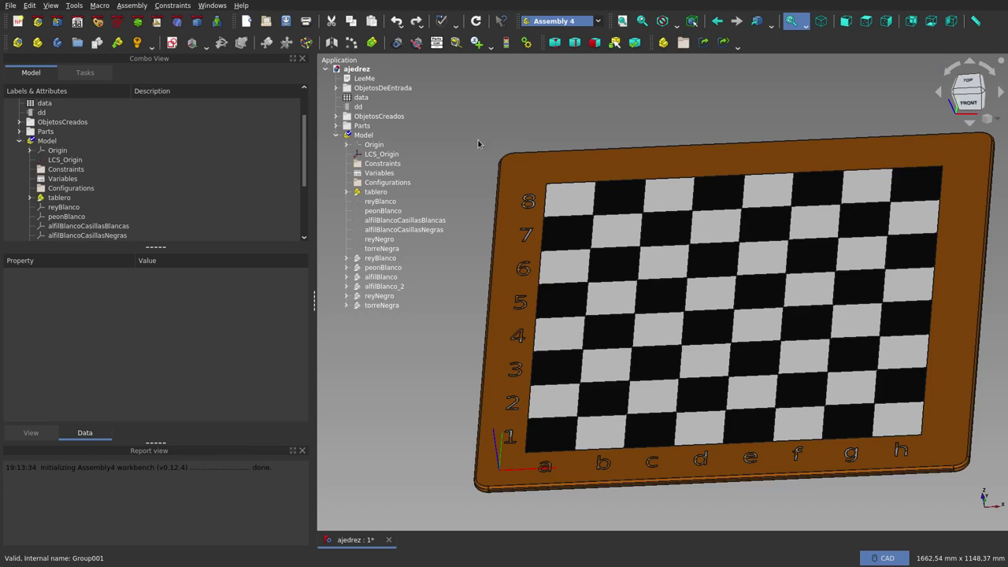
click(77, 179)
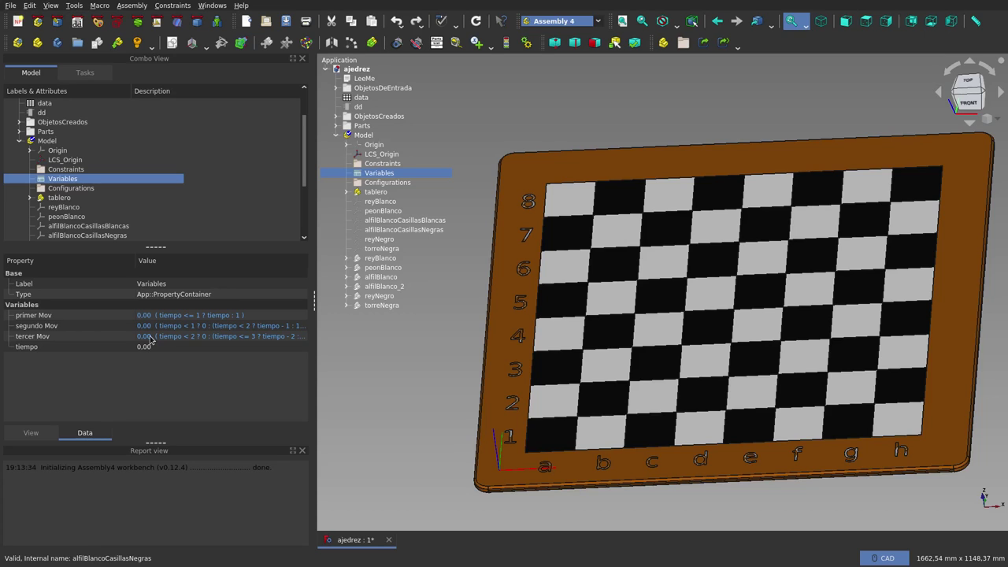
- Scrub tiempo in Animate Assembly through 0.36, 1.40 and 2.62 up to 4.00
click(527, 41)
drag(524, 188, 191, 366)
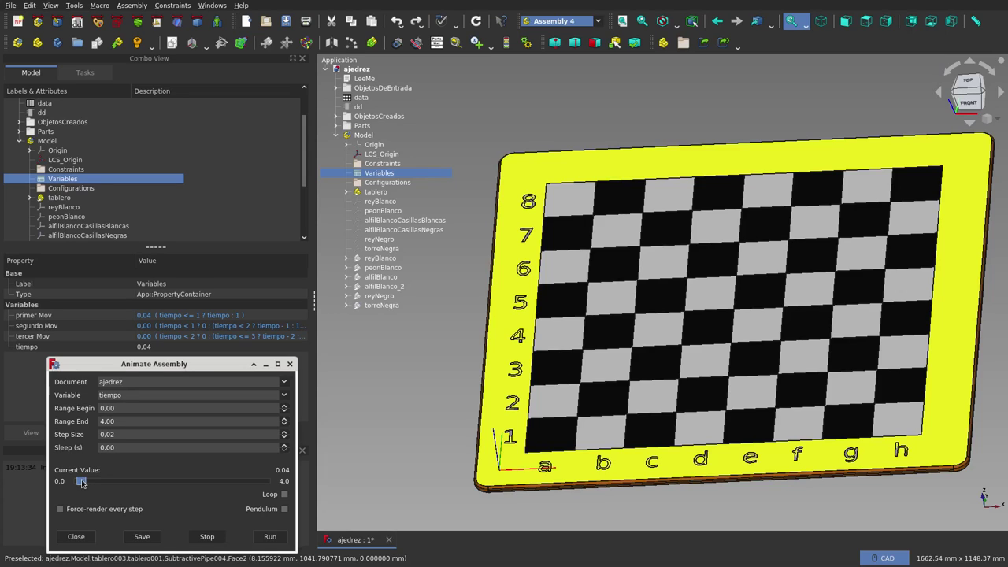
drag(82, 482, 127, 472)
drag(125, 483, 171, 475)
drag(174, 483, 268, 491)
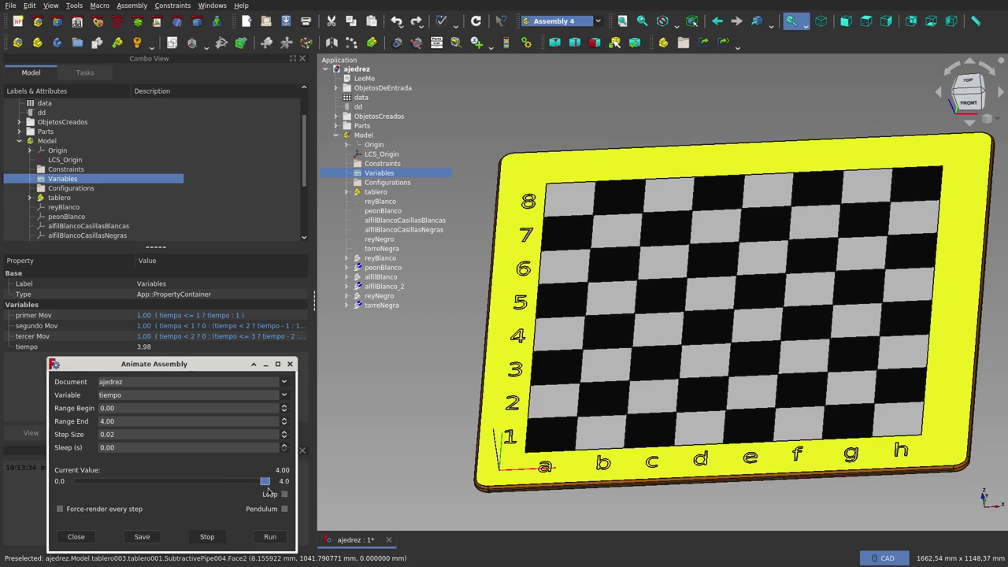
click(289, 364)
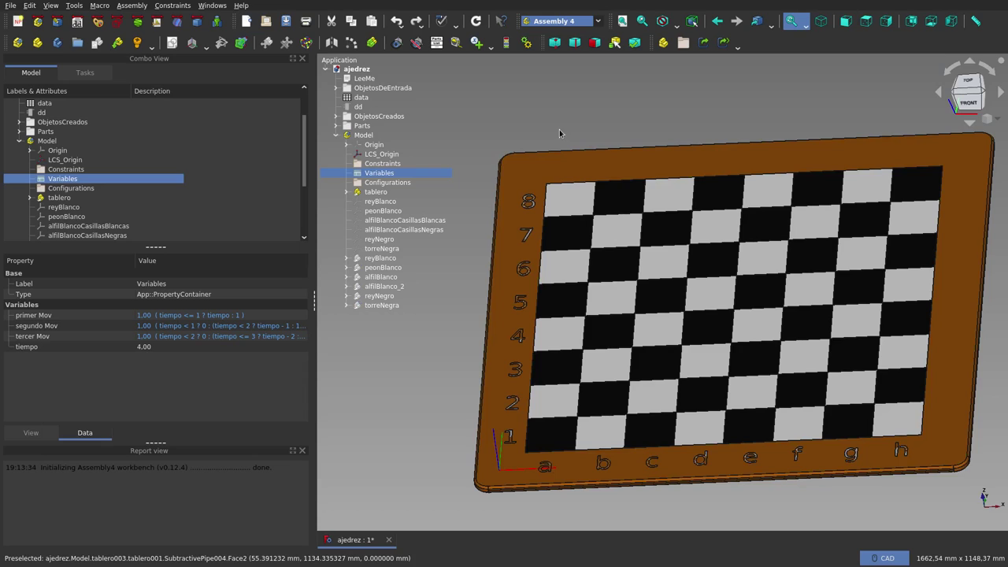
- Select the bishops and reset tiempo back to 0.00 in Animate Assembly
click(383, 287)
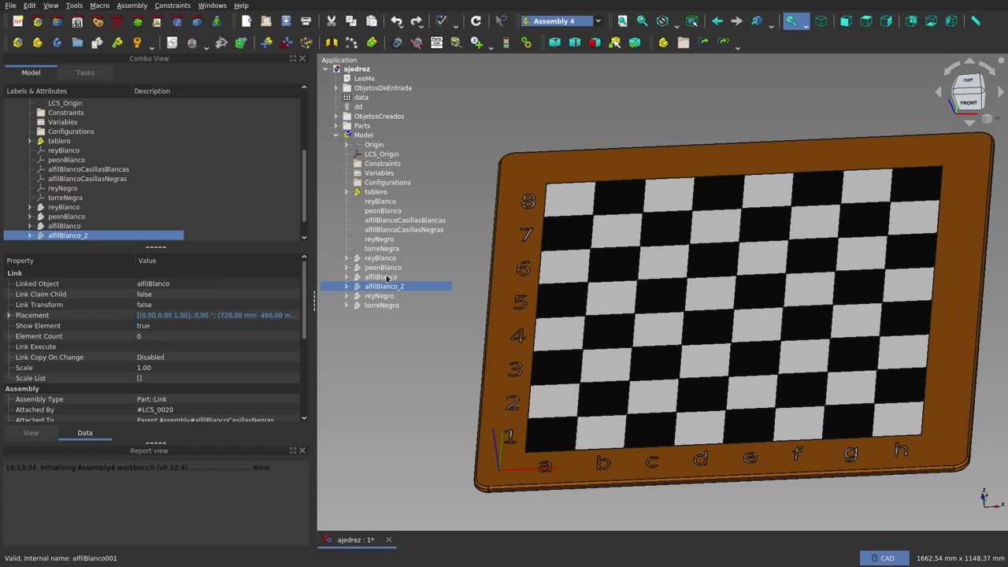
click(392, 277)
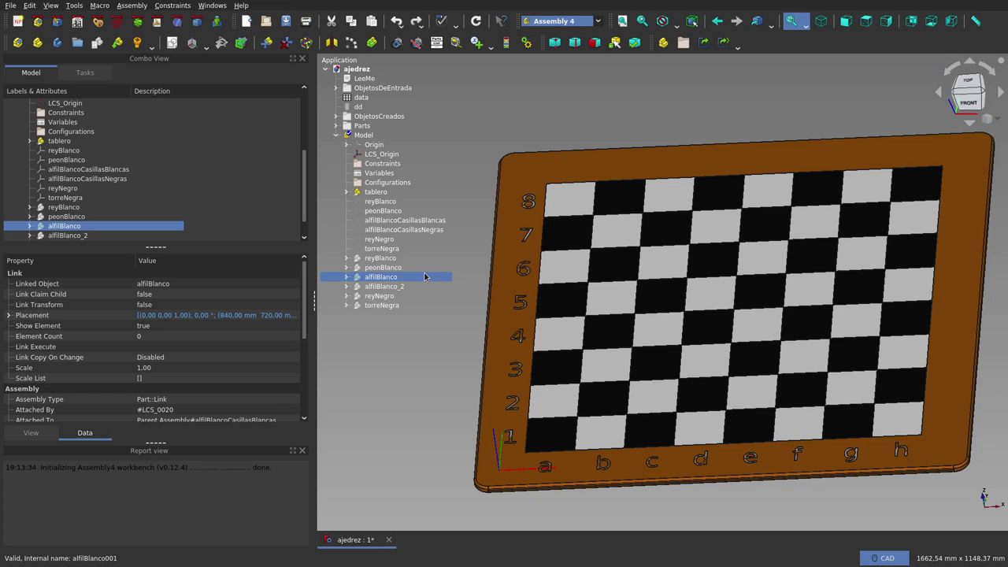
click(526, 42)
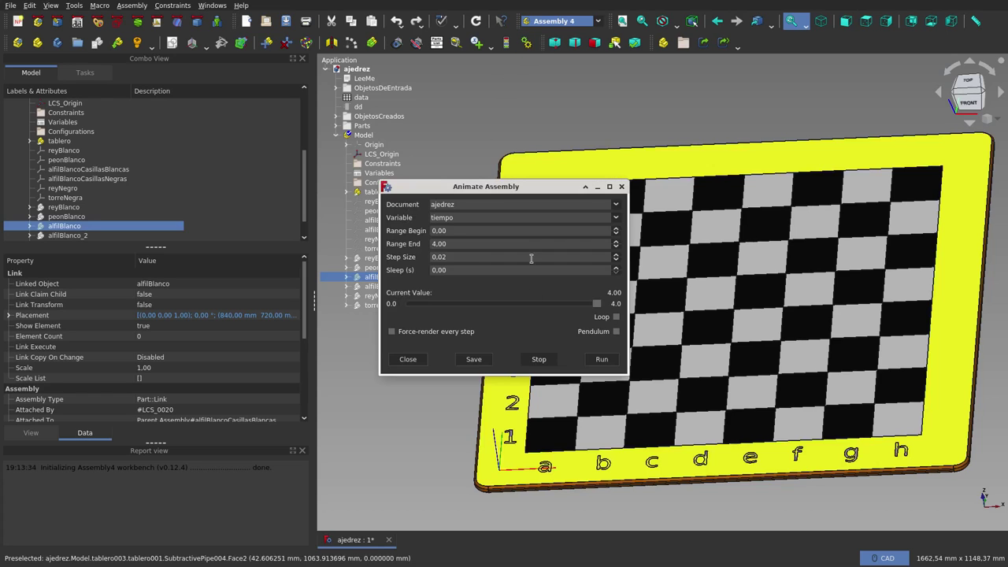
drag(596, 303, 403, 304)
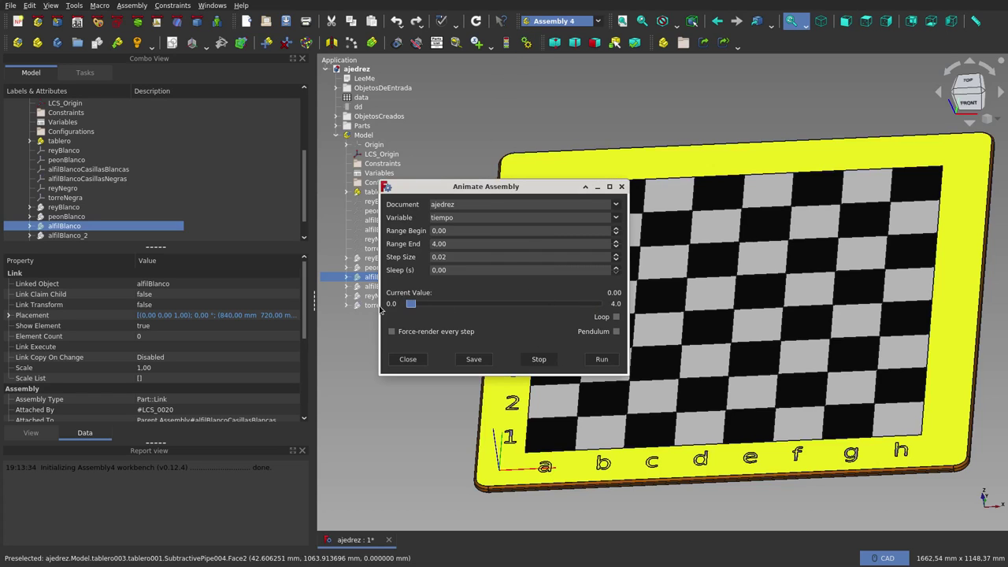
click(621, 187)
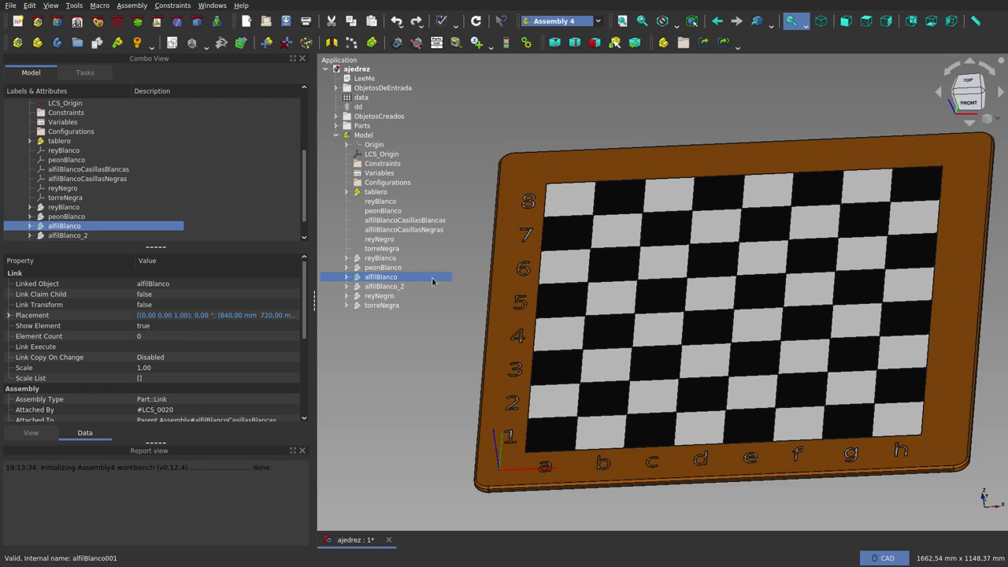
- Select alfilBlanco_2, linked to alfilBlanco on #LCS_0020, and toggle its visibility off
click(403, 286)
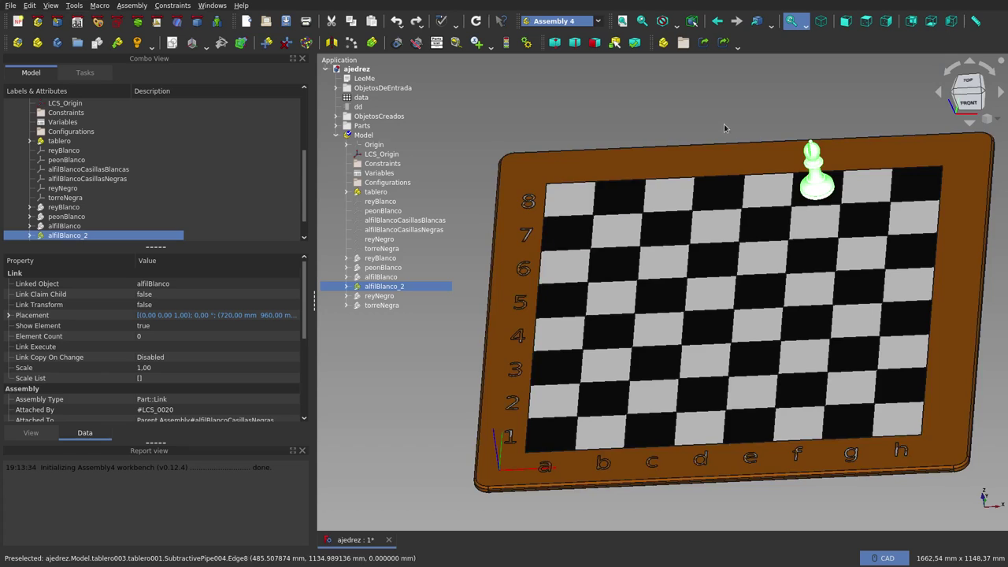
click(727, 112)
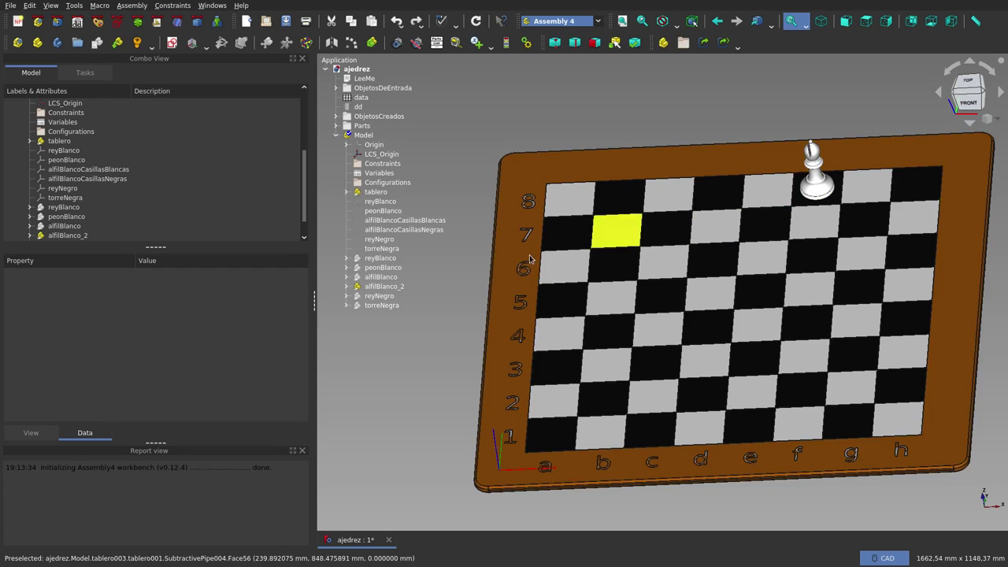
click(377, 286)
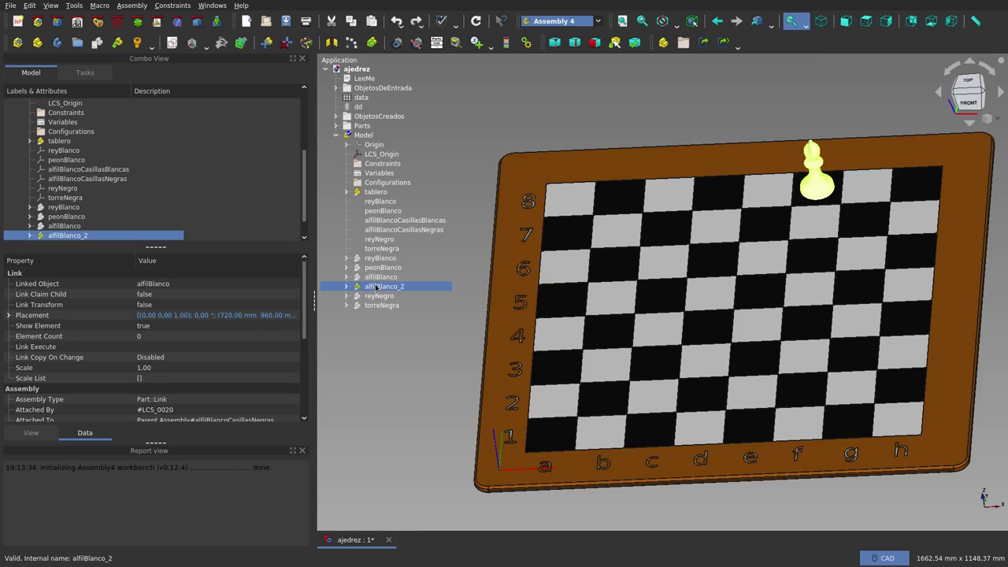
key(space)
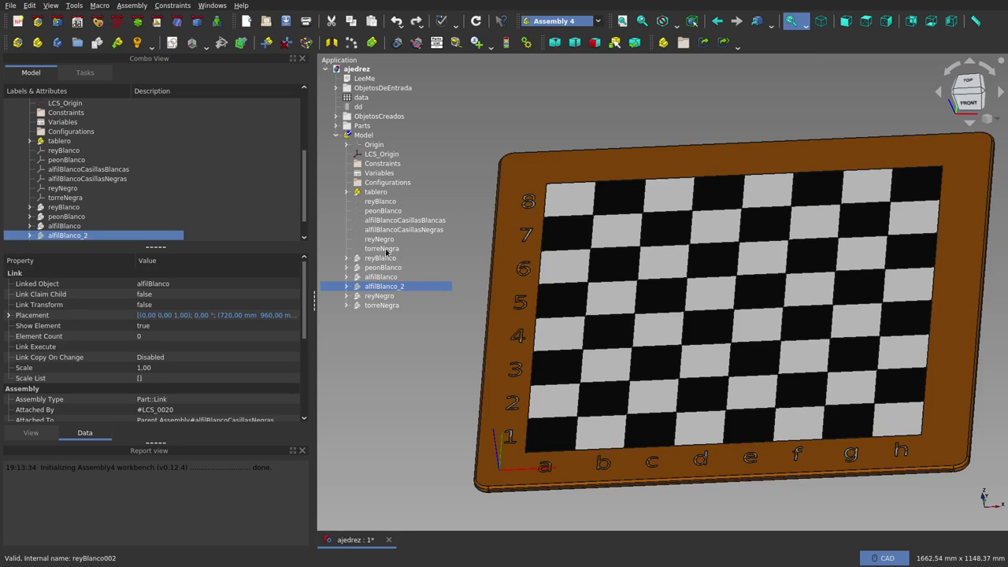
- Show the alfilBlancoCasillasNegras axes on f8, attached to LCS_Origin at 720, 960, 0 mm
click(426, 231)
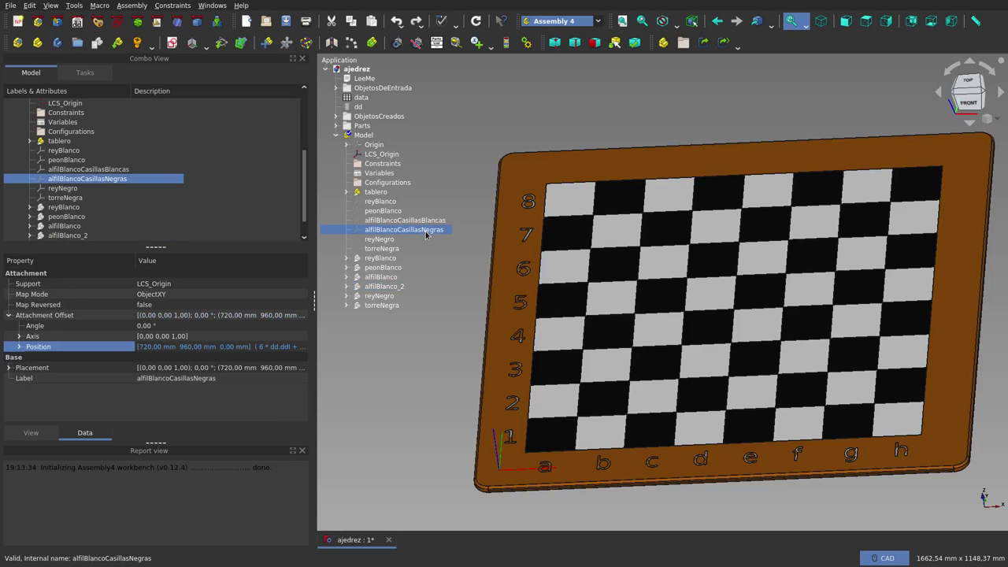
key(space)
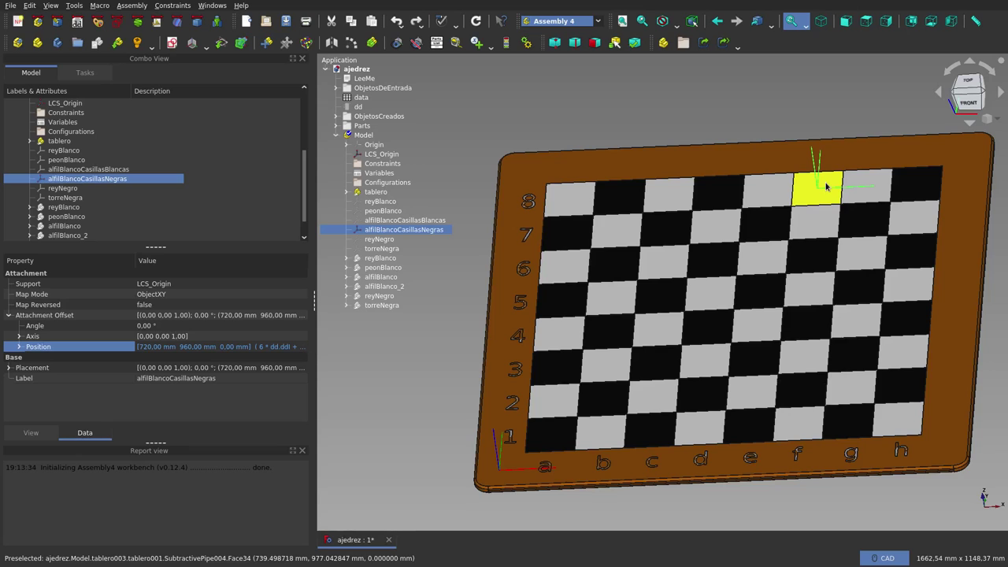
- Open the alfilBlancoCasillasNegras Position formula to read it, then close it unchanged
click(294, 347)
click(278, 346)
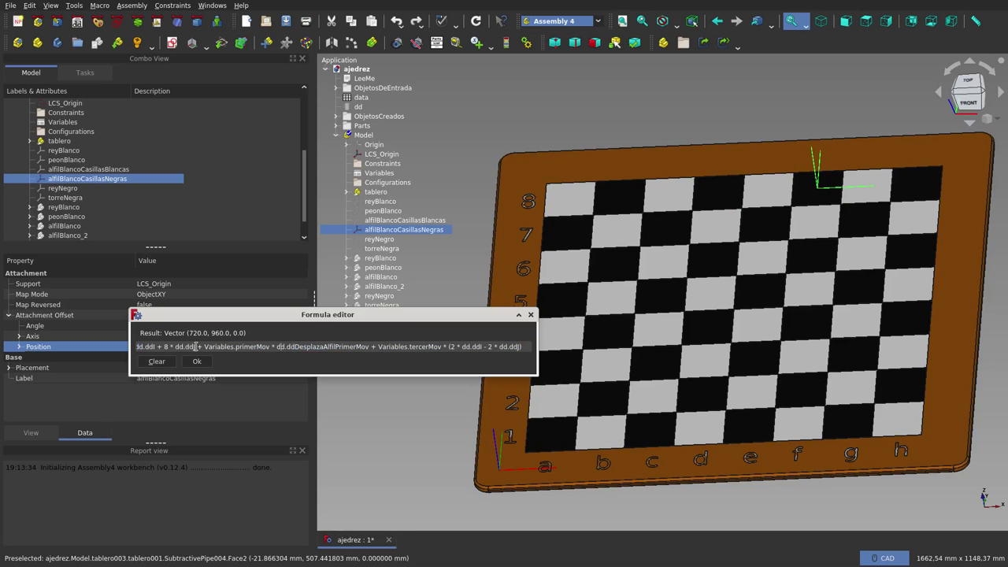
key(Home)
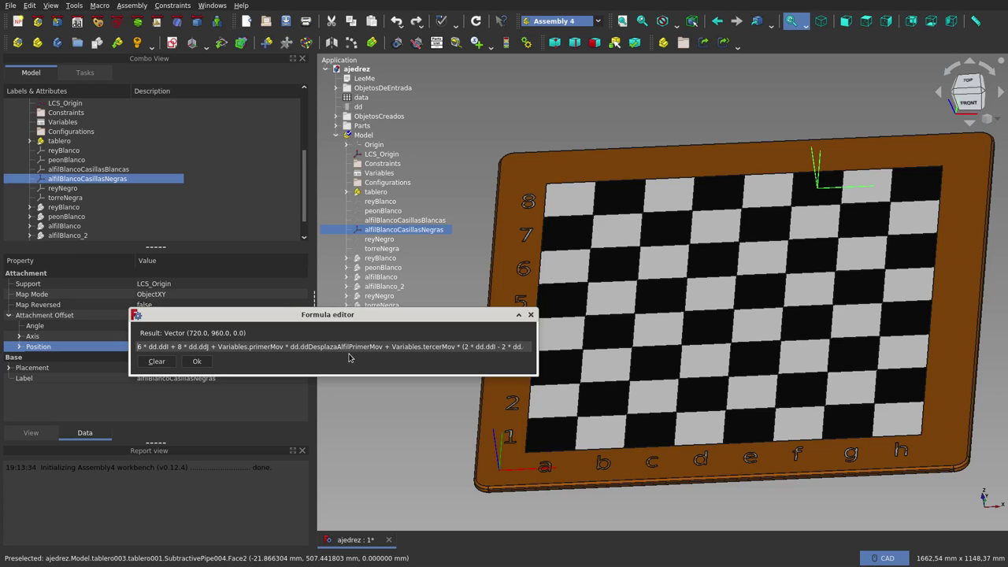
click(531, 314)
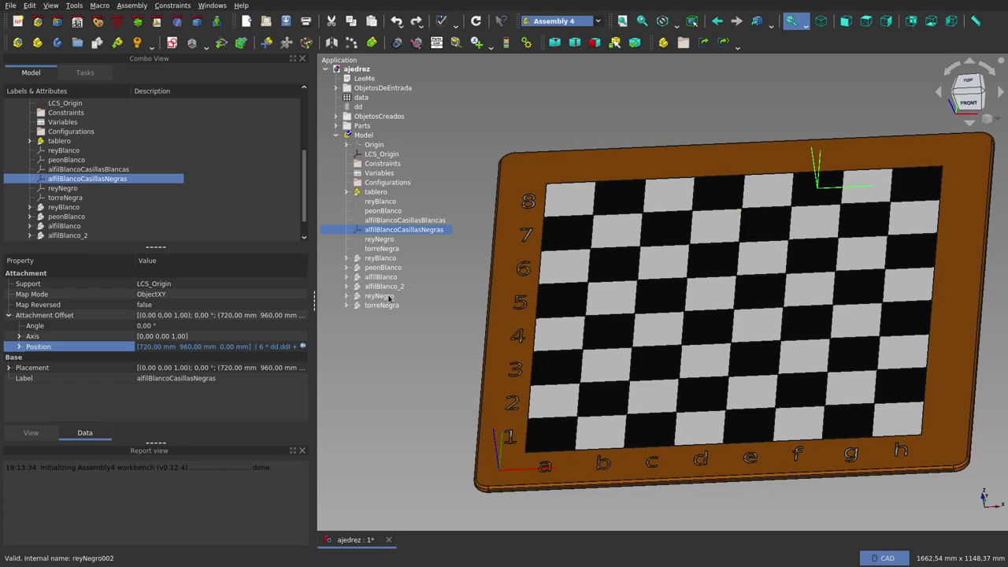
- Widen the formula editor to read the full expression, then select torreNegra (840, 960, 0 mm)
click(301, 347)
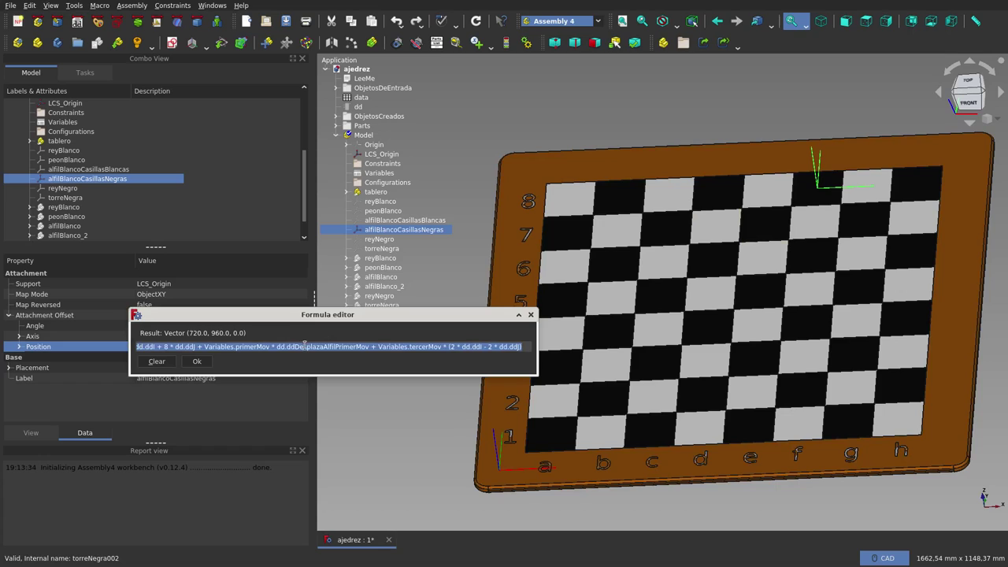
click(304, 344)
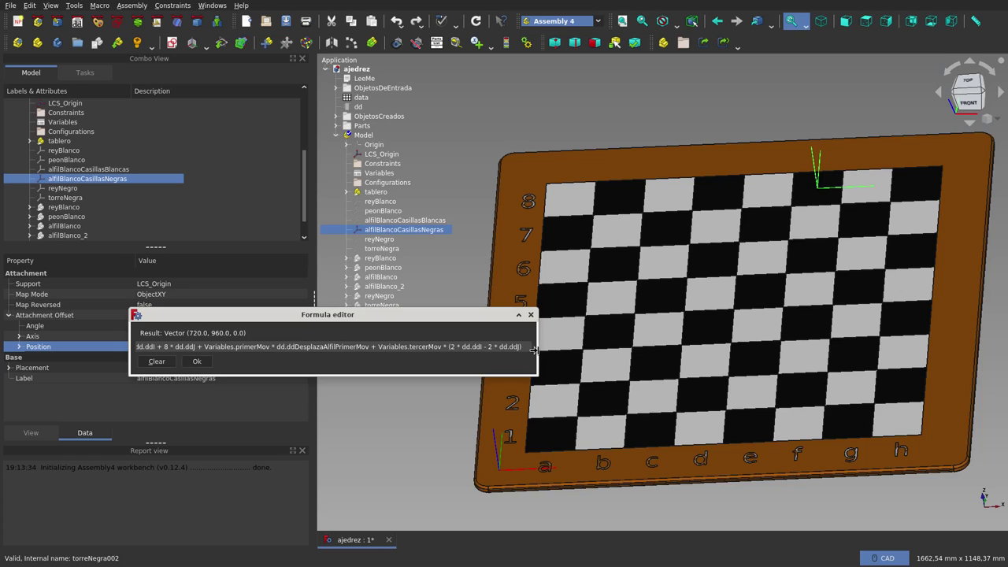
drag(534, 349, 587, 351)
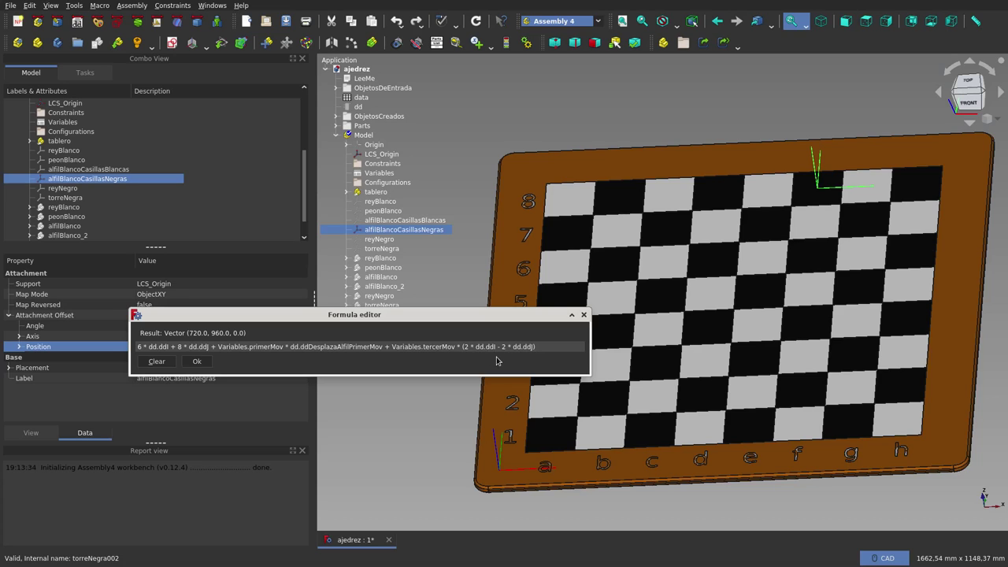
click(583, 314)
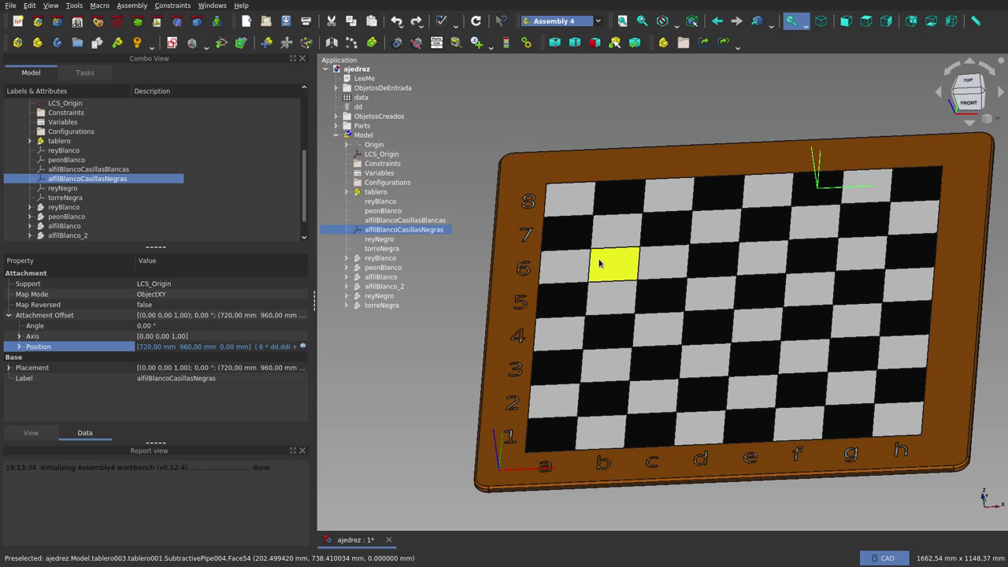
click(389, 251)
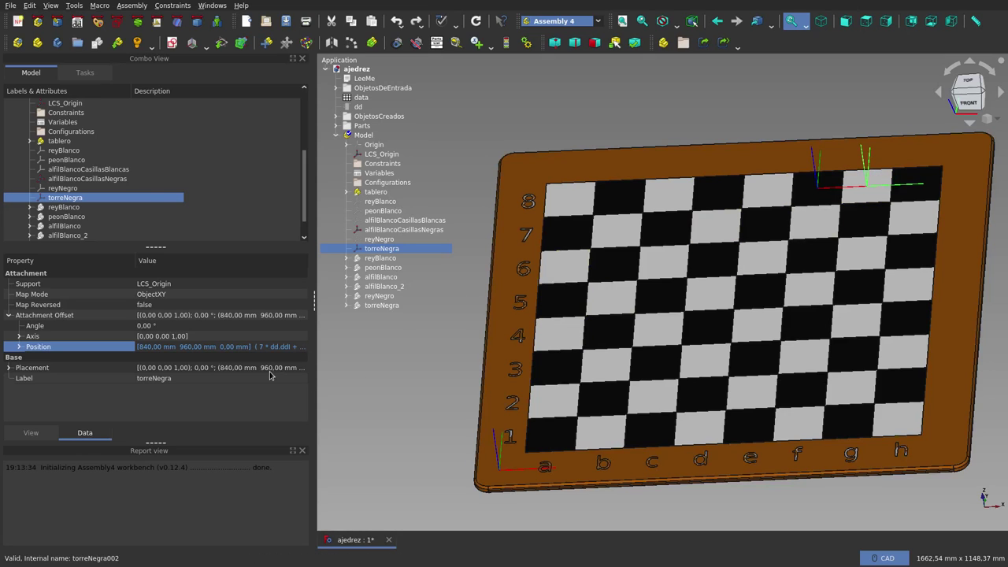
click(302, 347)
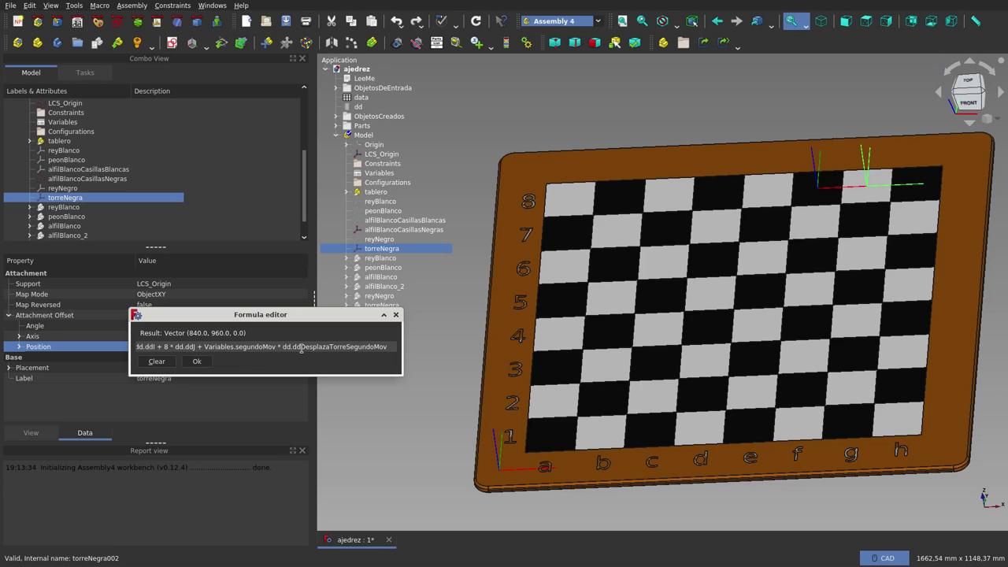
click(393, 317)
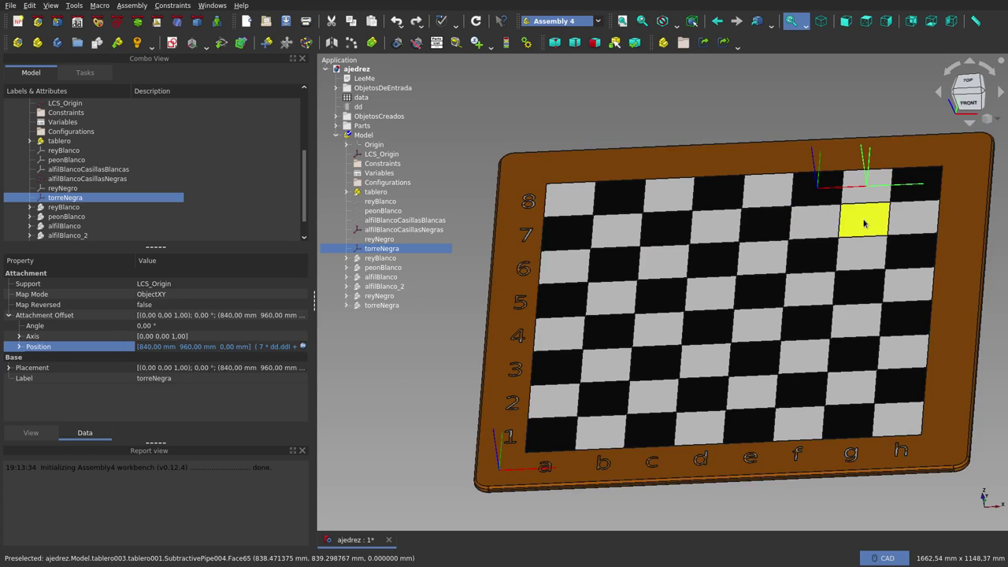
click(302, 349)
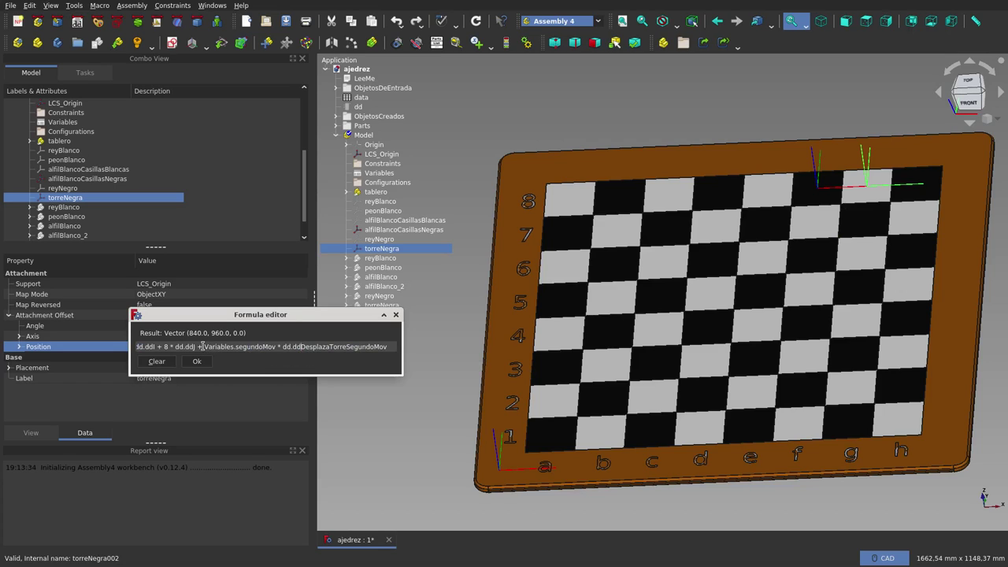
drag(204, 346, 276, 347)
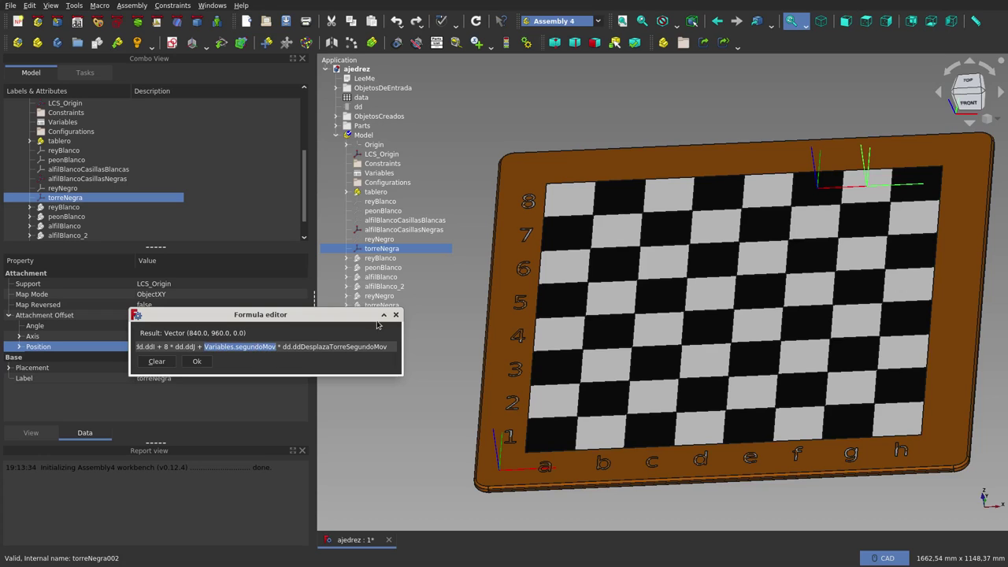
click(395, 314)
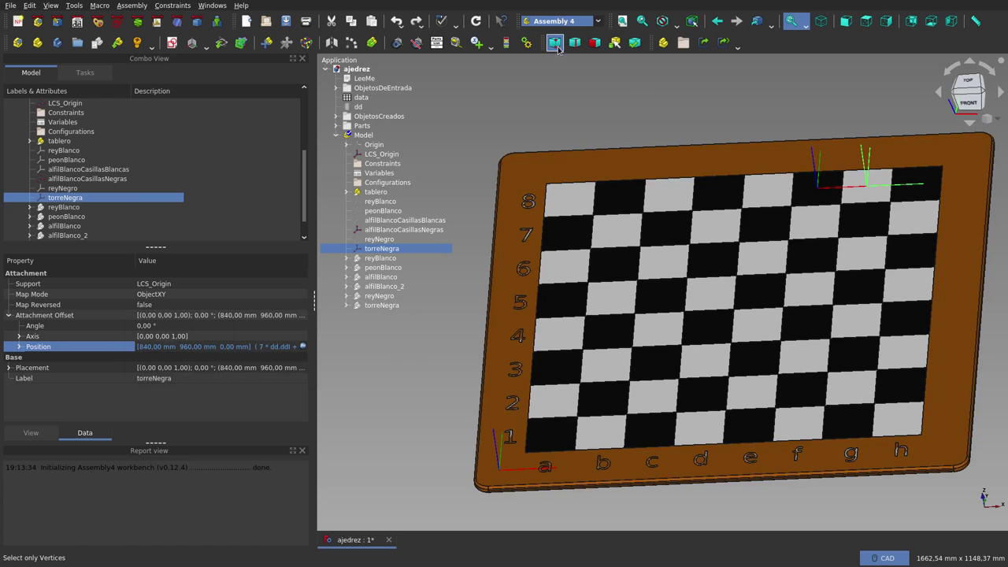
- Scrub tiempo forward in Animate Assembly, then rewind it to 0.94 and close
click(528, 46)
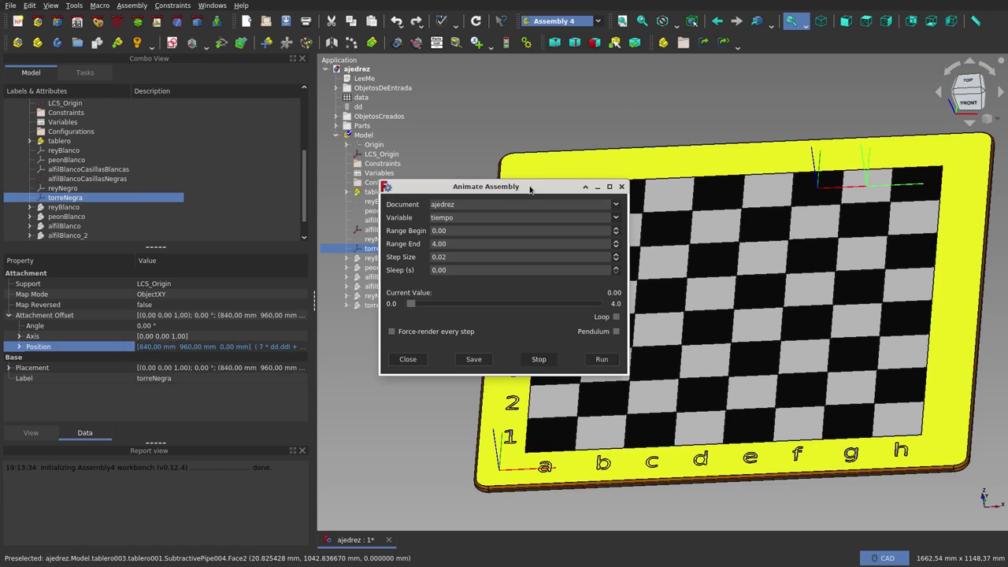
drag(529, 189, 293, 266)
drag(171, 382, 223, 378)
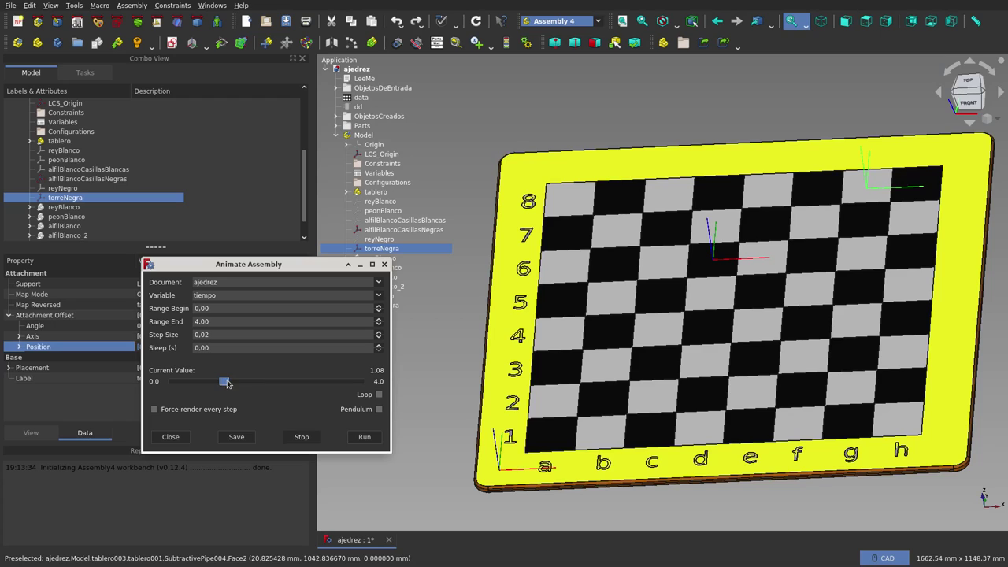
drag(227, 383, 265, 380)
drag(263, 381, 216, 391)
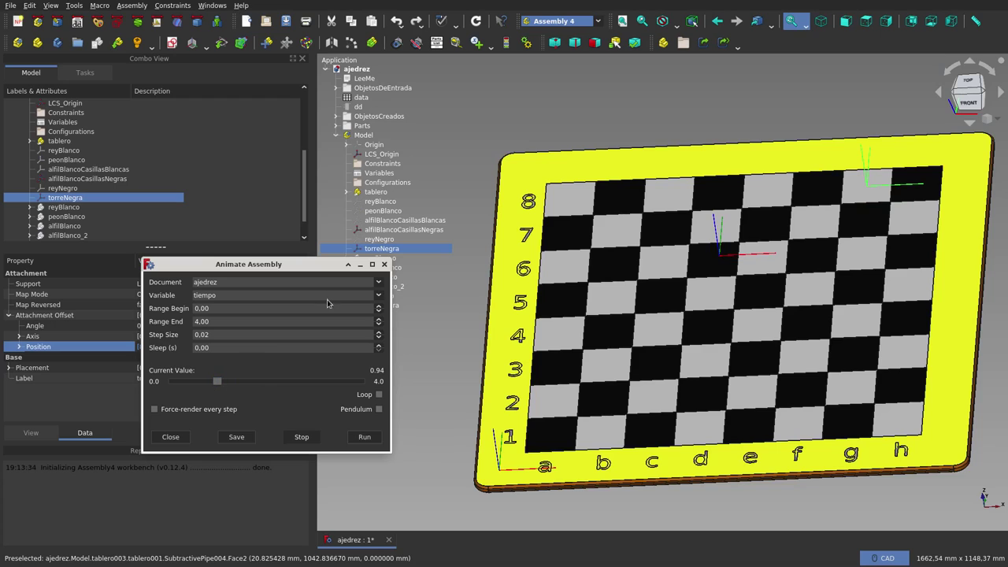
click(383, 264)
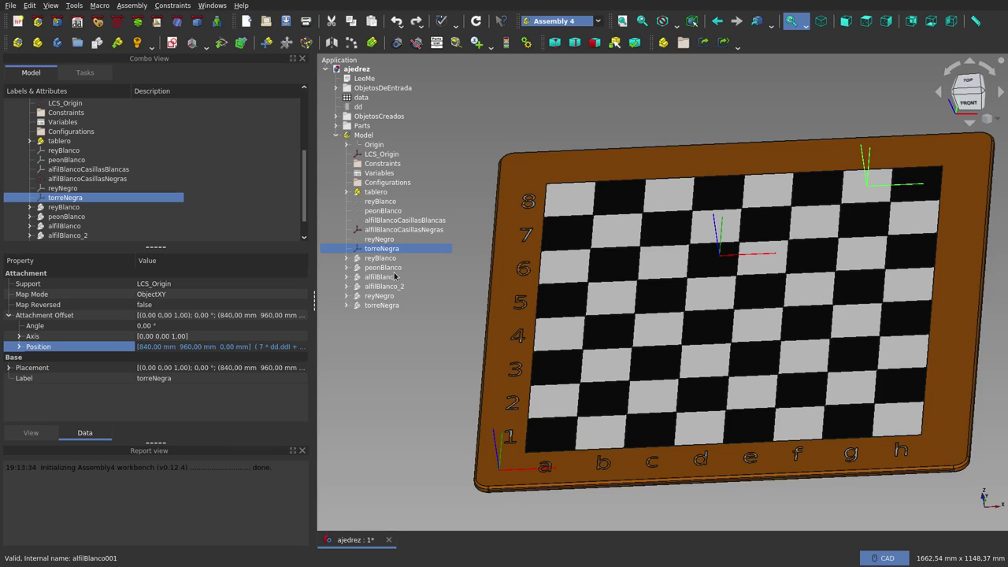
- Select peonBlanco (840, 840, 0 mm) and reopen Animate Assembly at the lower left
click(398, 212)
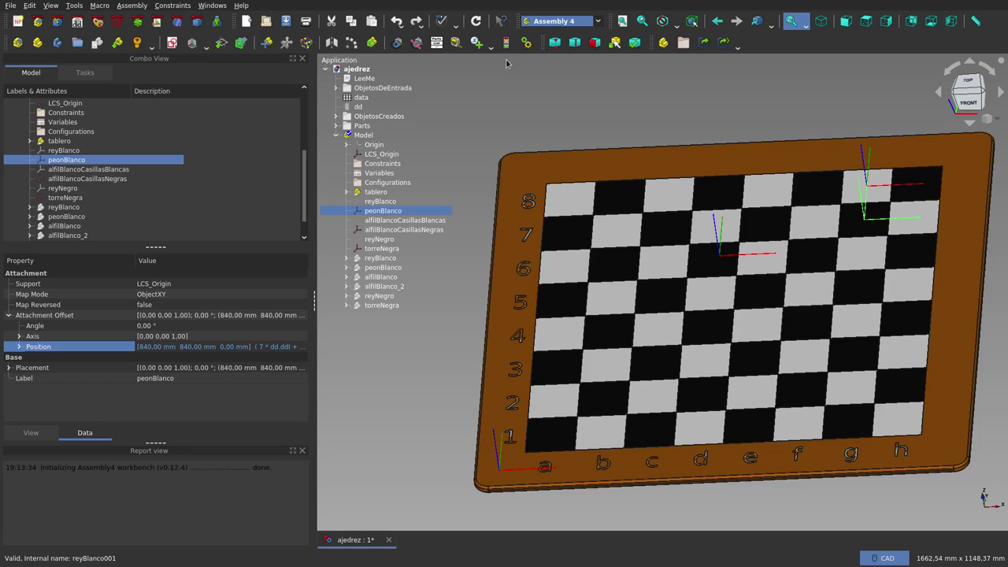
click(527, 46)
drag(478, 194, 313, 322)
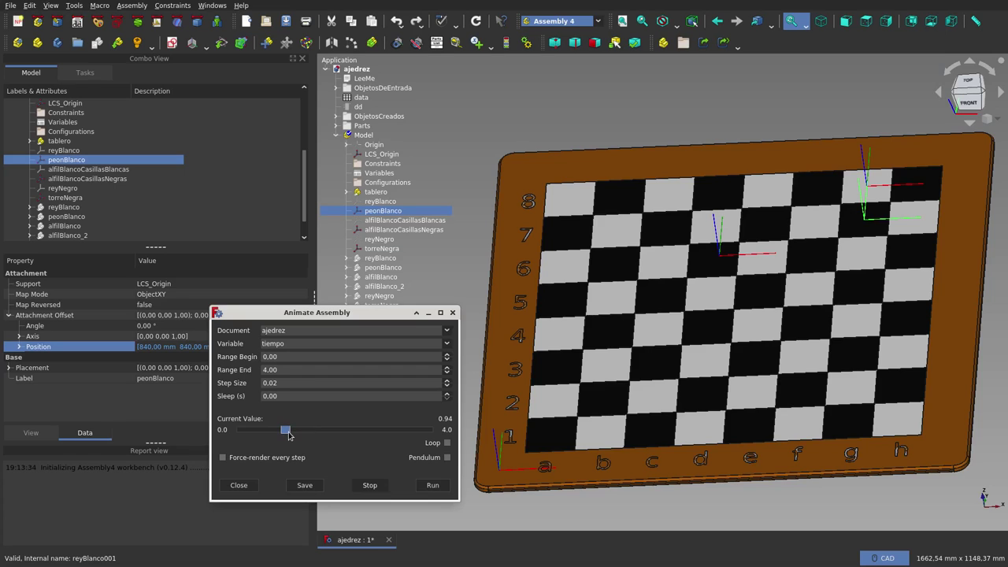
- Advance tiempo to 1.02, then reopen the animation and nudge the time forward again
drag(288, 434, 339, 429)
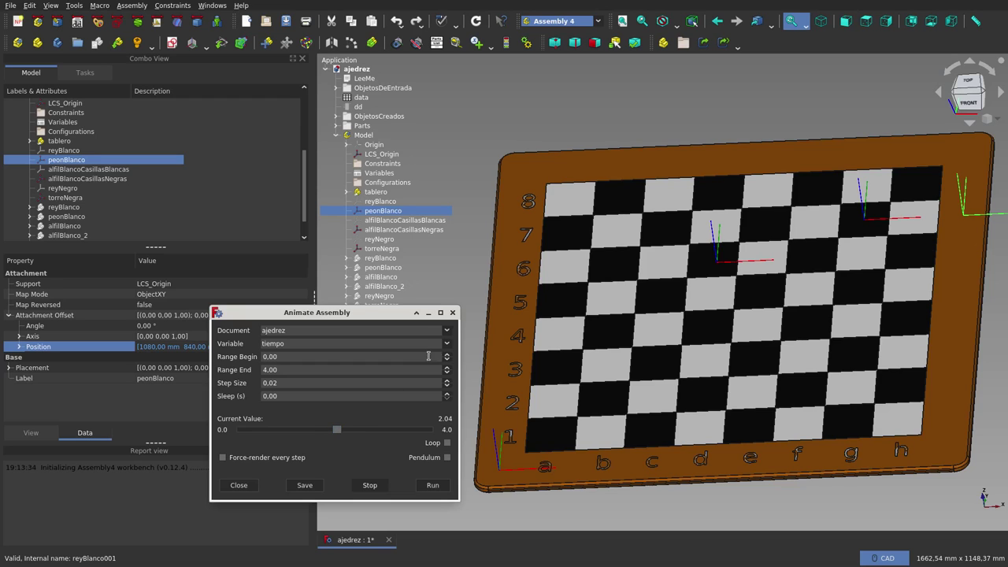
click(453, 313)
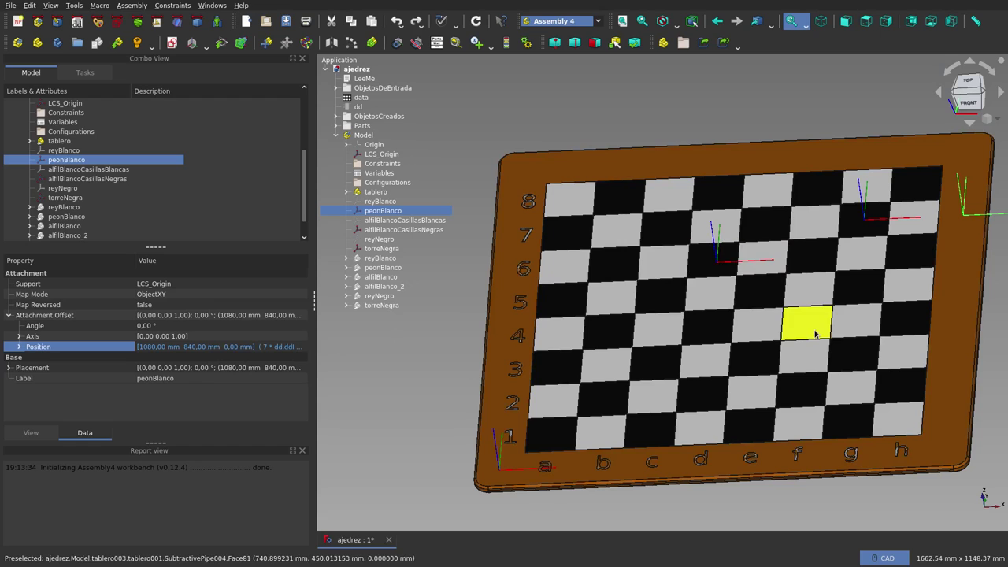
click(526, 43)
drag(527, 189, 294, 213)
drag(272, 328, 323, 344)
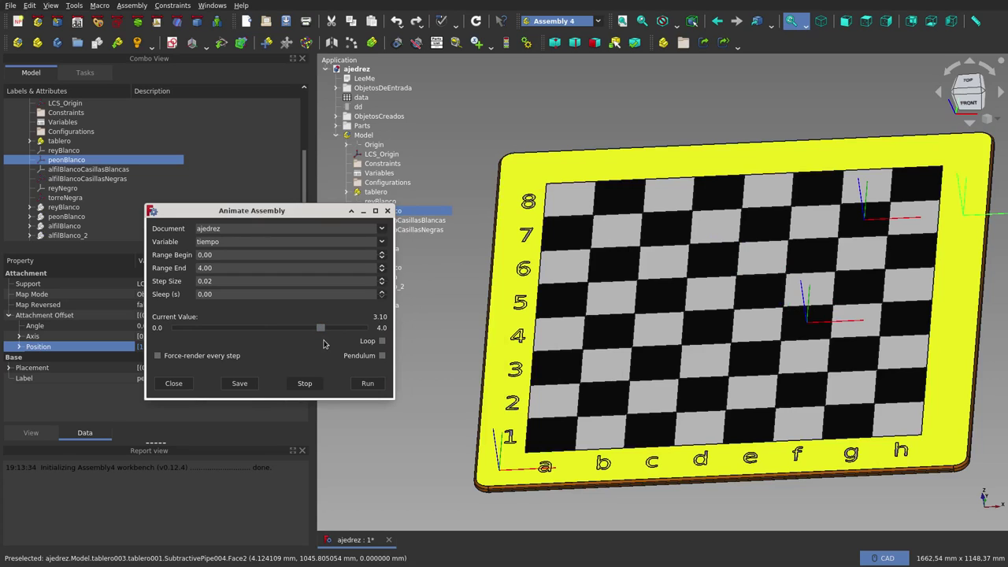
click(386, 211)
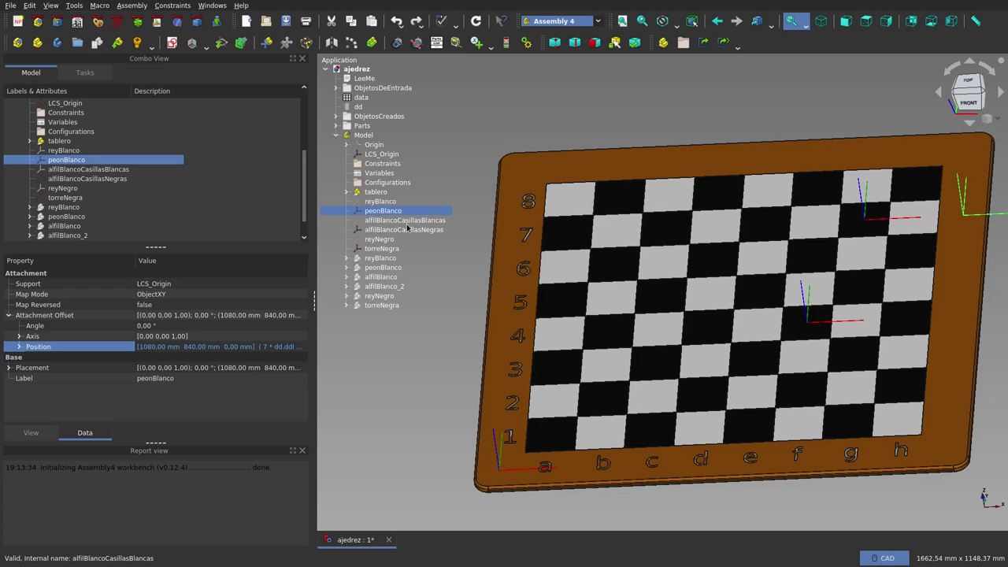
- Rewind tiempo to 0.00 and scrub the slider to watch the LCS markers move
click(527, 42)
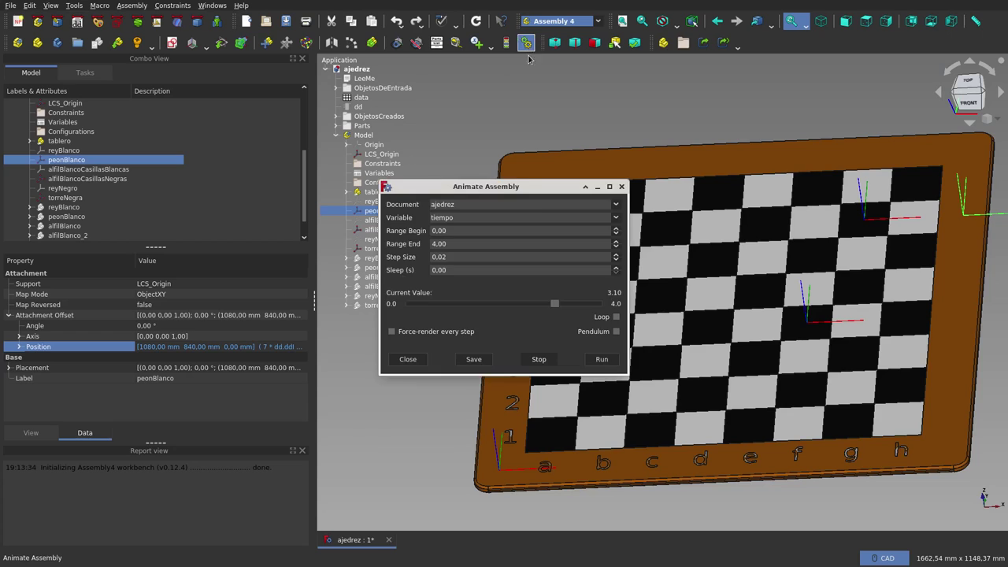
mouse_move(536, 192)
mouse_down()
mouse_move(315, 238)
mouse_move(312, 274)
mouse_up()
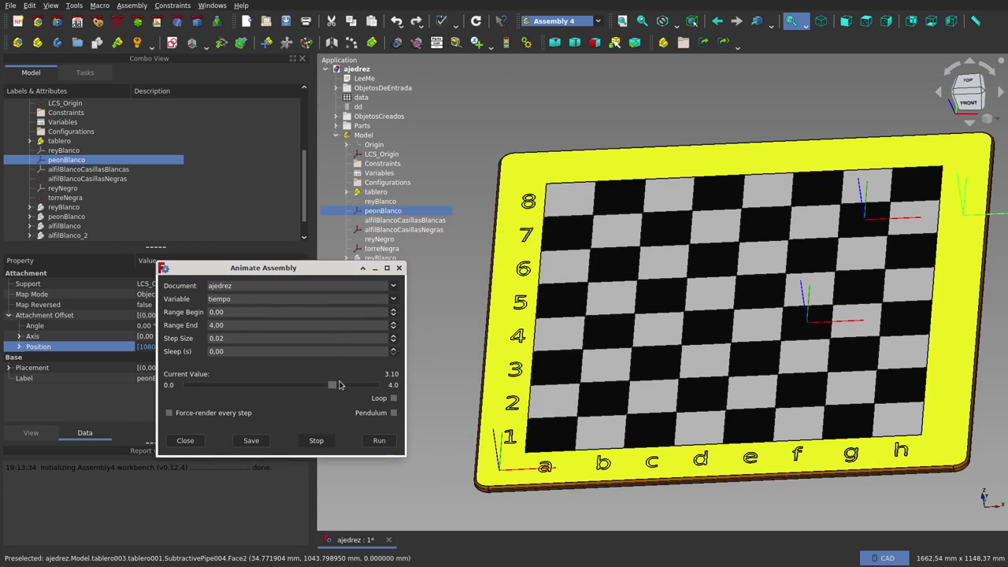
drag(334, 385, 165, 387)
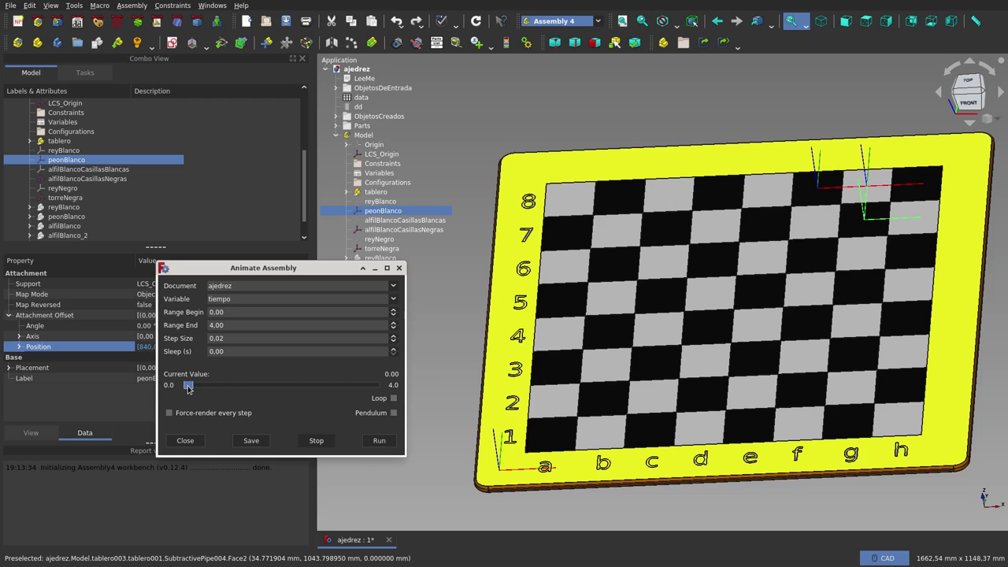
mouse_move(189, 387)
mouse_down()
mouse_move(370, 408)
mouse_move(315, 410)
mouse_up()
- Close the animation and select the LCSs from reyBlanco to torreNegra
click(399, 268)
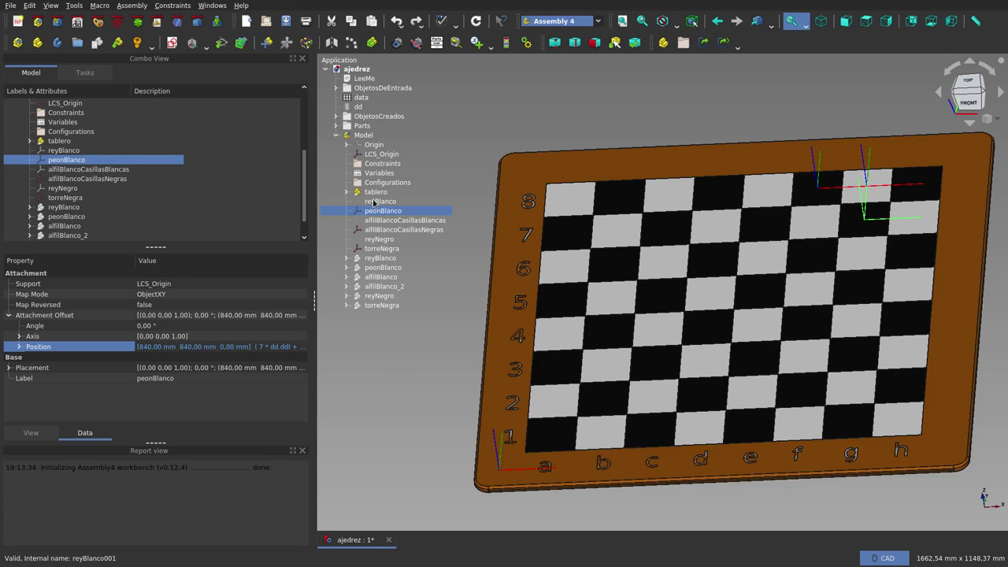
click(379, 202)
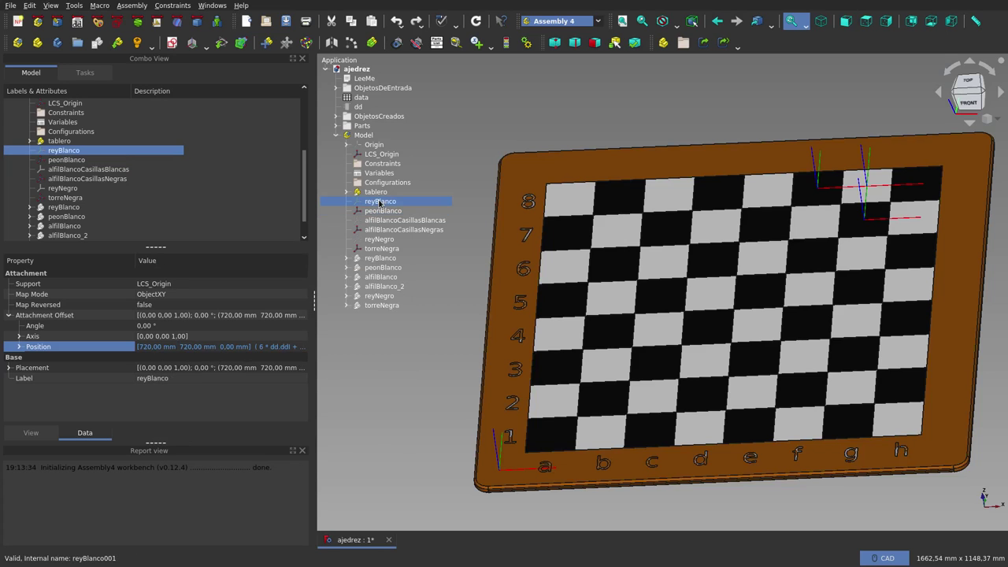
ctrl+click(378, 249)
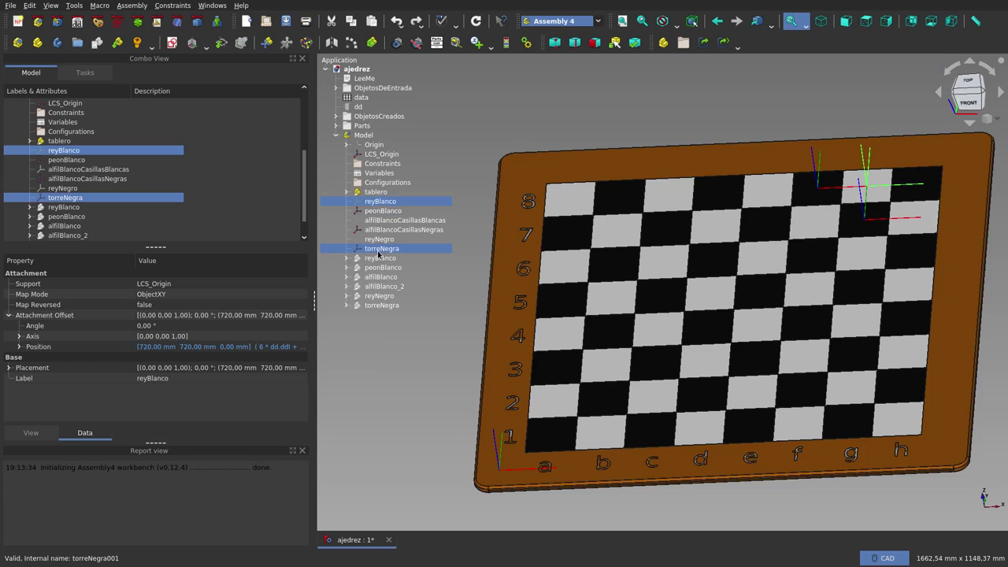
shift+click(381, 220)
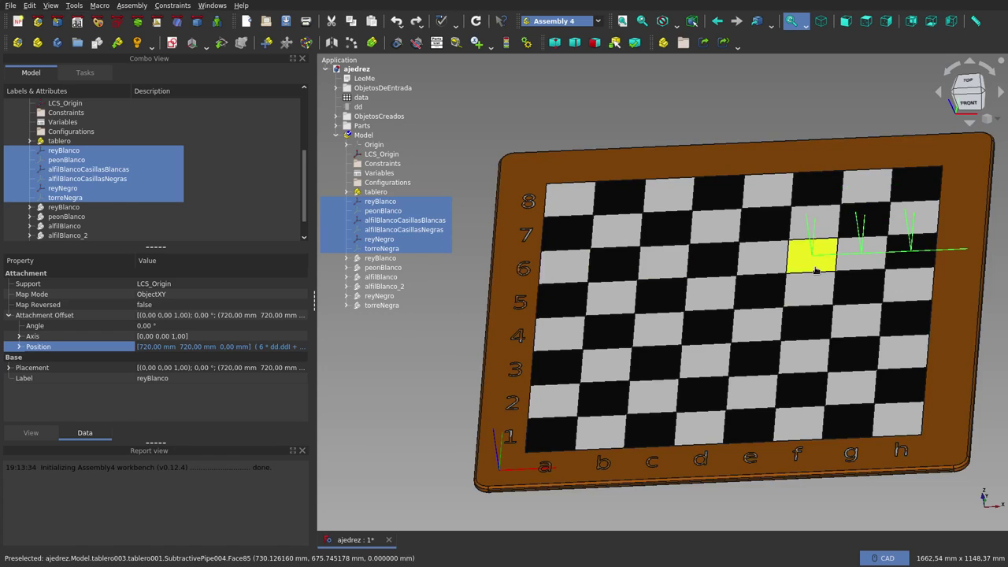
click(825, 250)
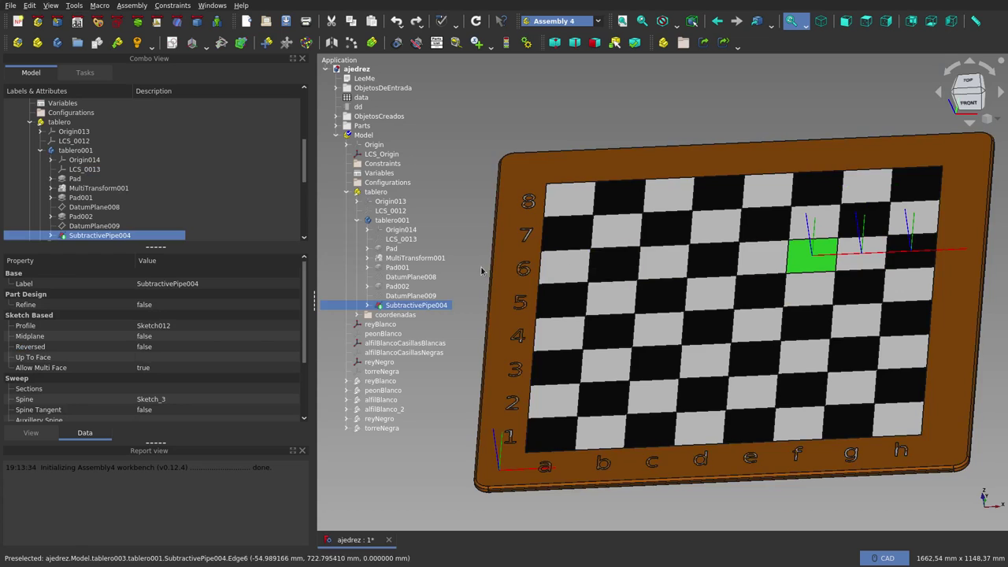
- Jump tiempo to its end value 4.00 in Animate Assembly and close it
click(528, 46)
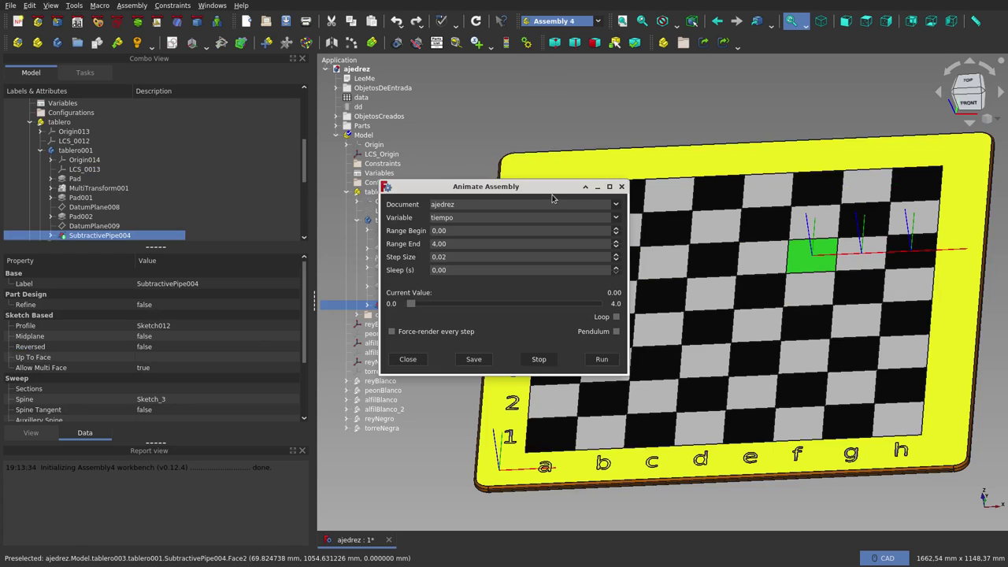
drag(503, 185, 335, 275)
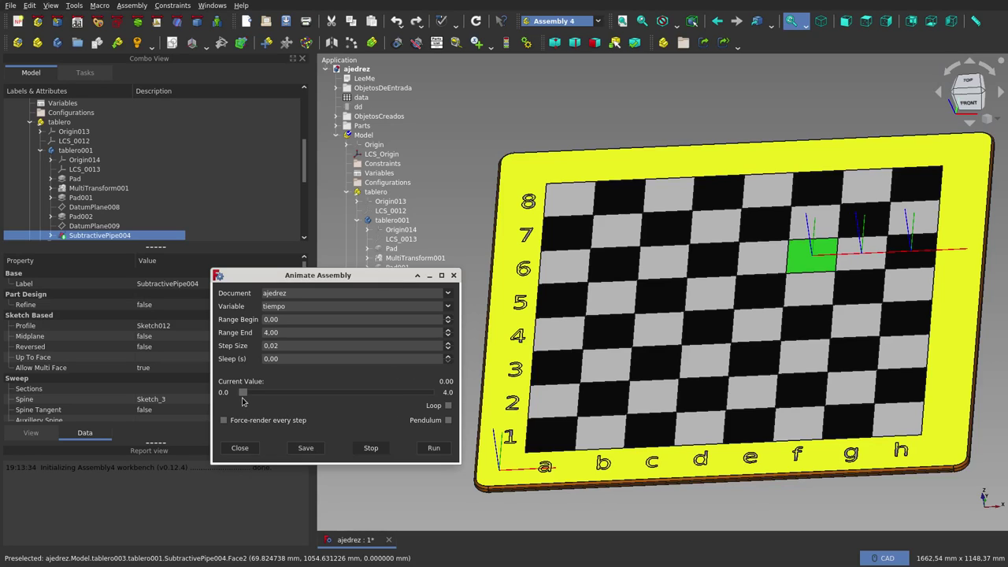
mouse_move(244, 399)
mouse_down()
mouse_move(444, 411)
mouse_move(240, 407)
mouse_up()
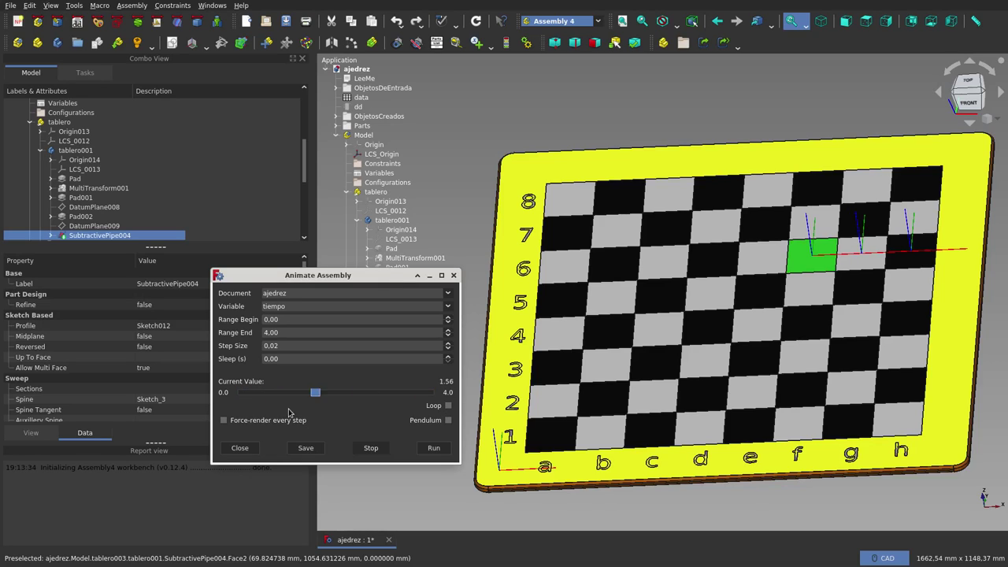
click(454, 276)
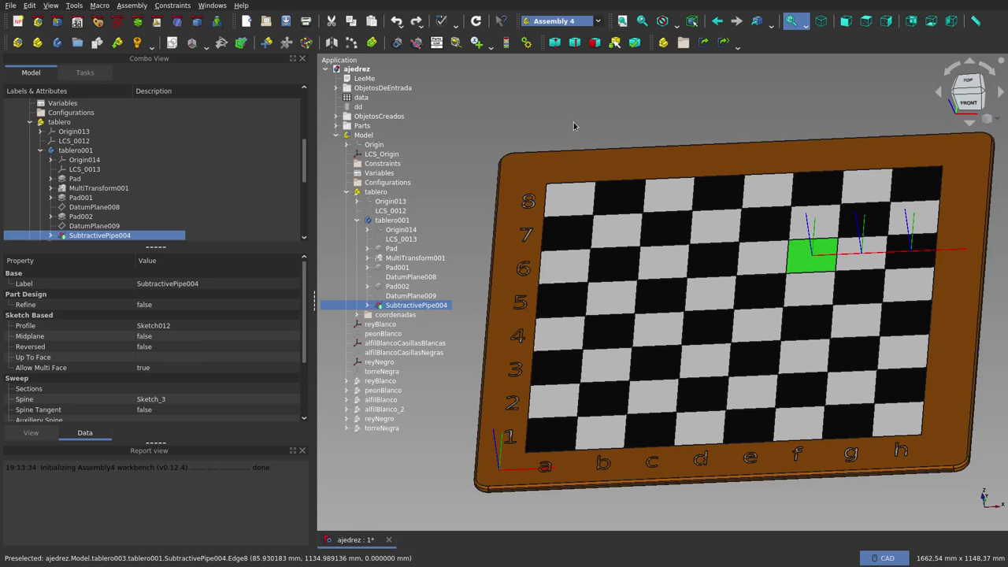
- Select reyBlanco and toggle visibility so the chess pieces appear without LCS axes
click(615, 127)
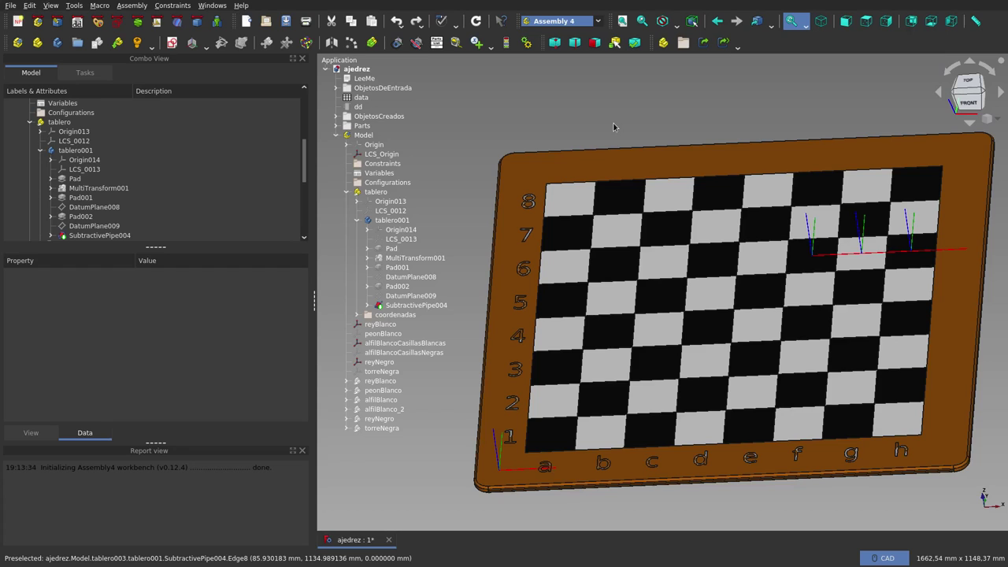
click(382, 323)
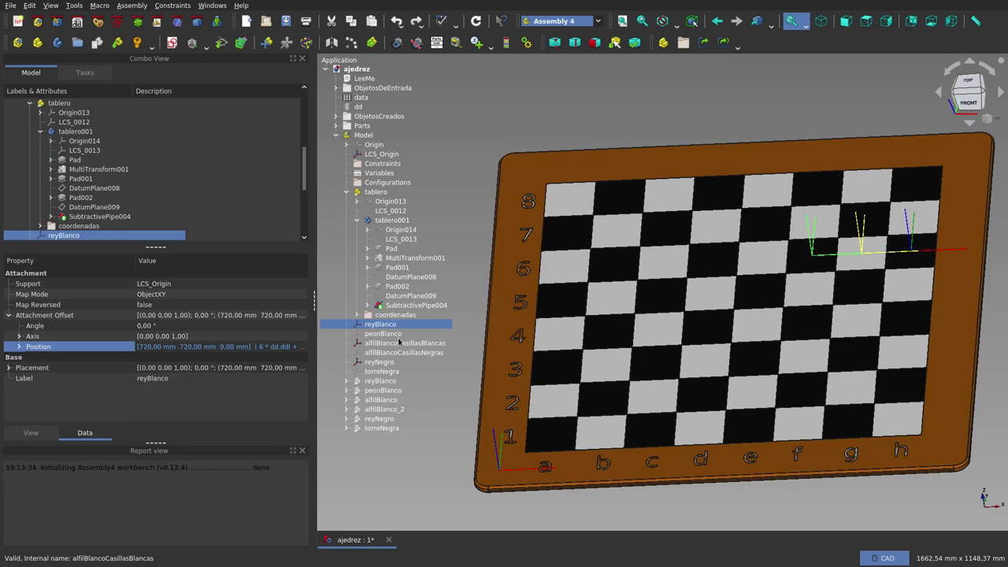
click(615, 136)
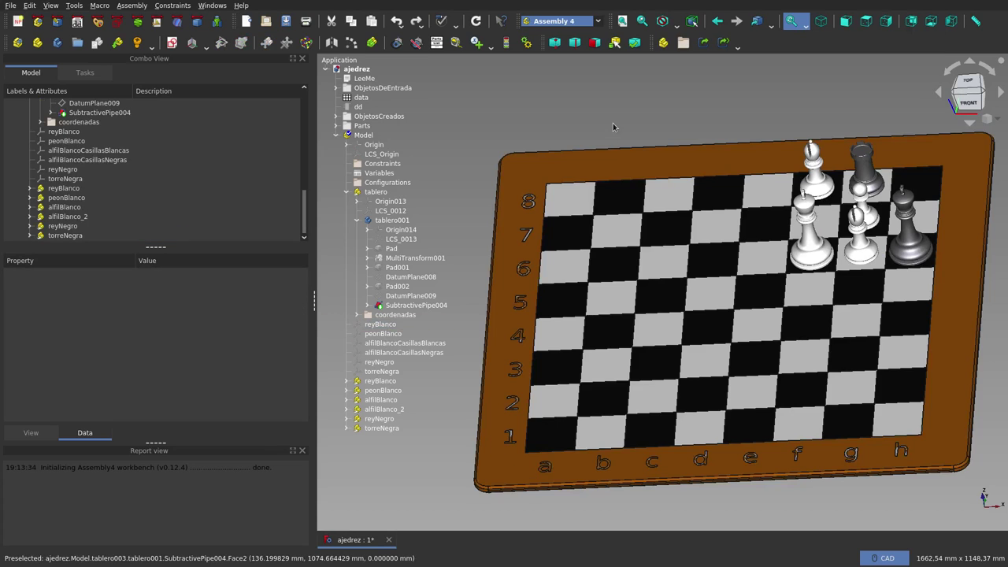
- Scrub 'tiempo' in Animate Assembly to test the chess pieces, then run the Pendulum playback
click(526, 46)
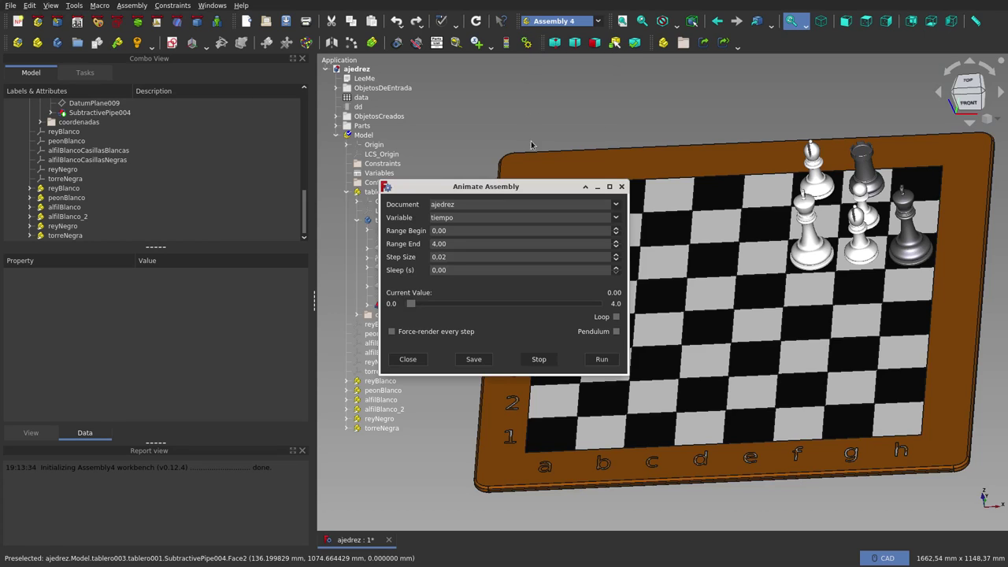
drag(504, 193, 192, 297)
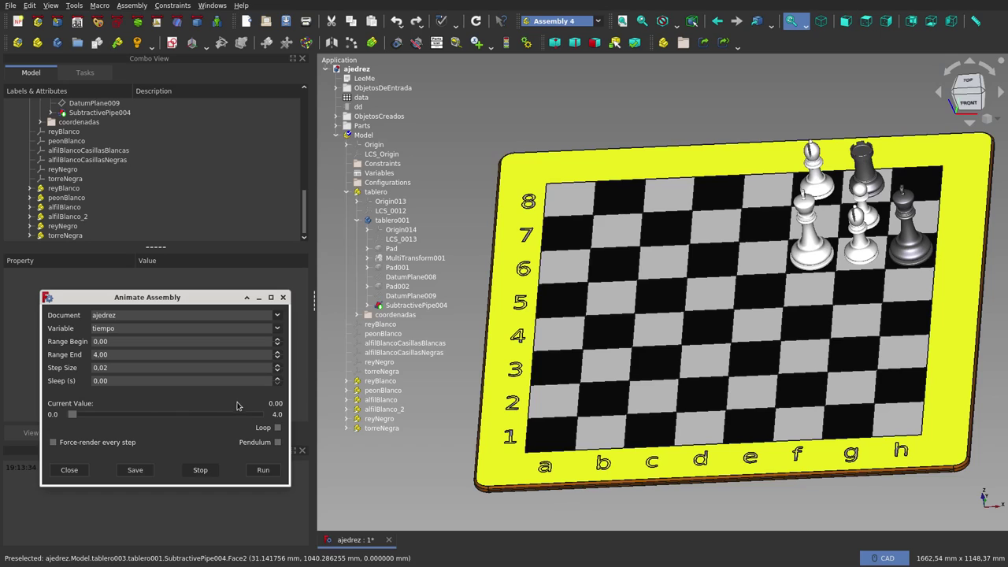
key(Escape)
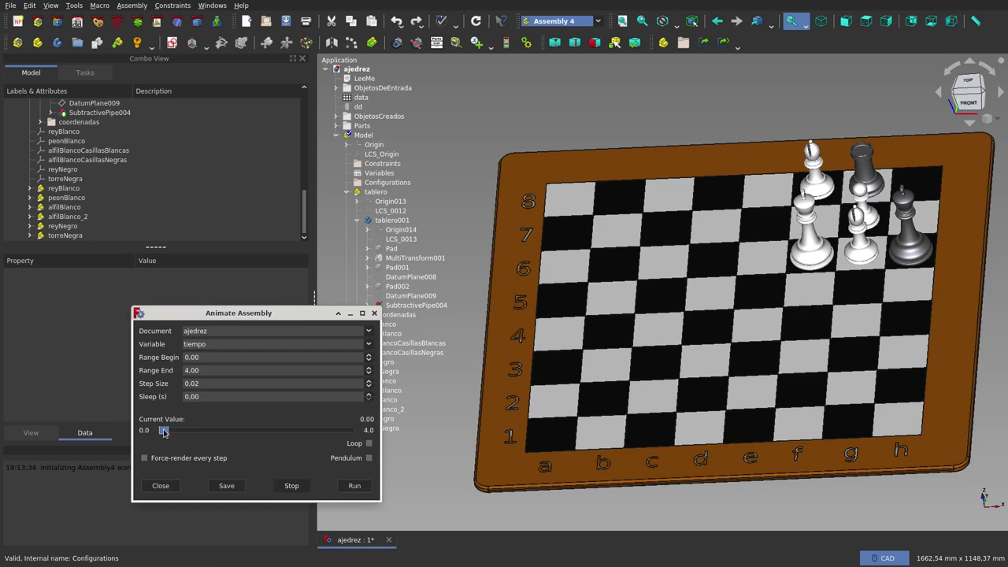
mouse_move(163, 432)
mouse_down()
mouse_move(320, 457)
mouse_move(241, 433)
mouse_move(158, 430)
mouse_up()
click(355, 485)
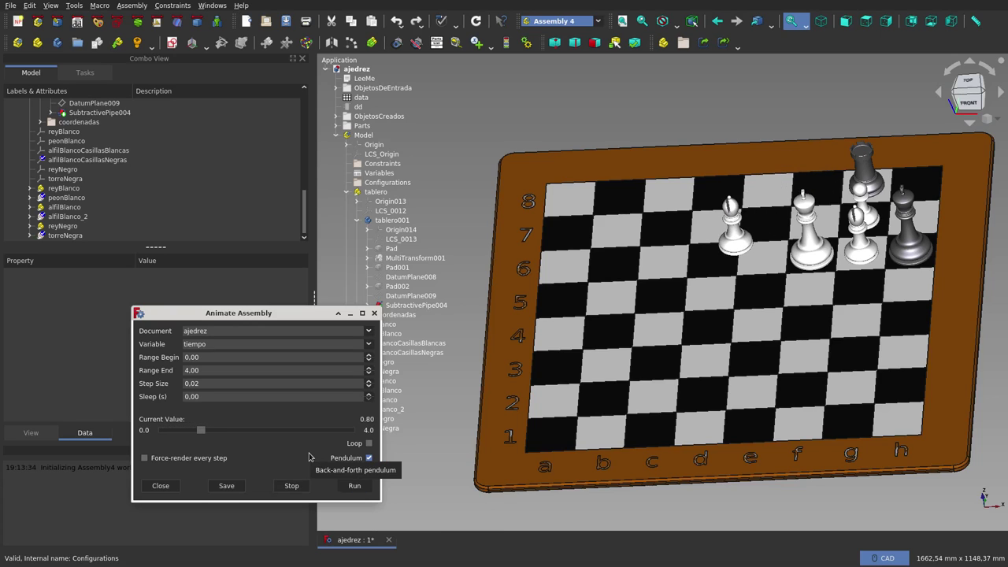